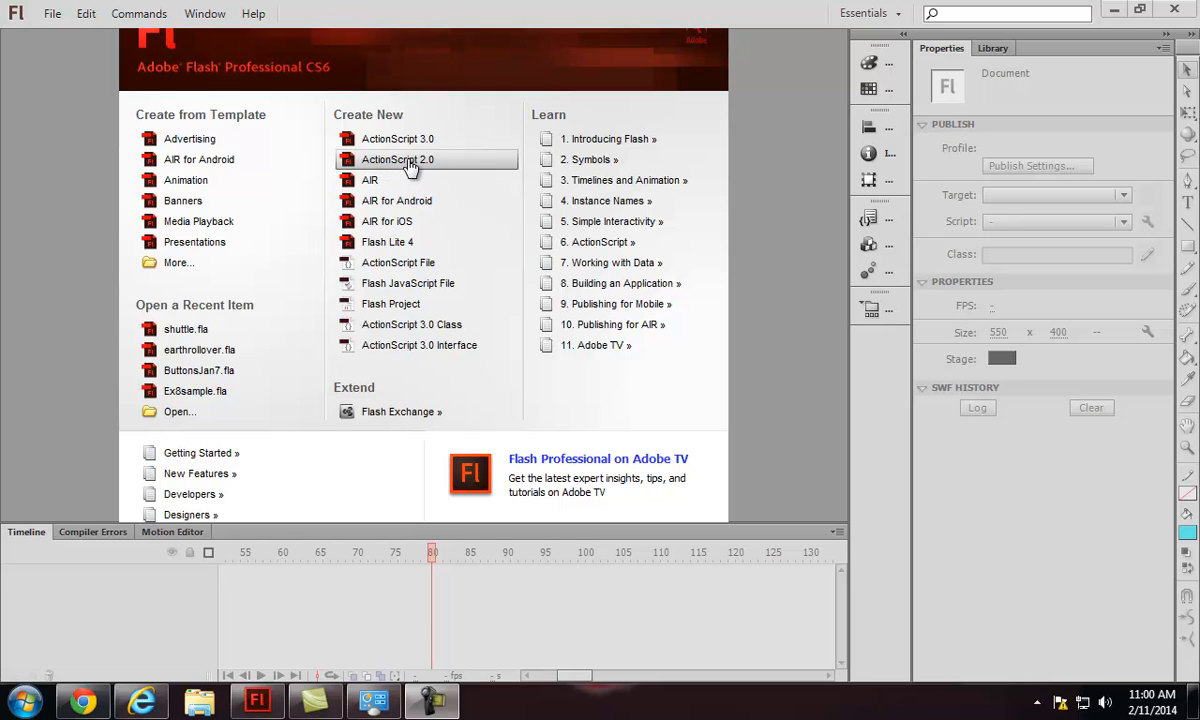
Create a new ActionScript 2.0 document and rename its first layer as "button 1"
click(410, 162)
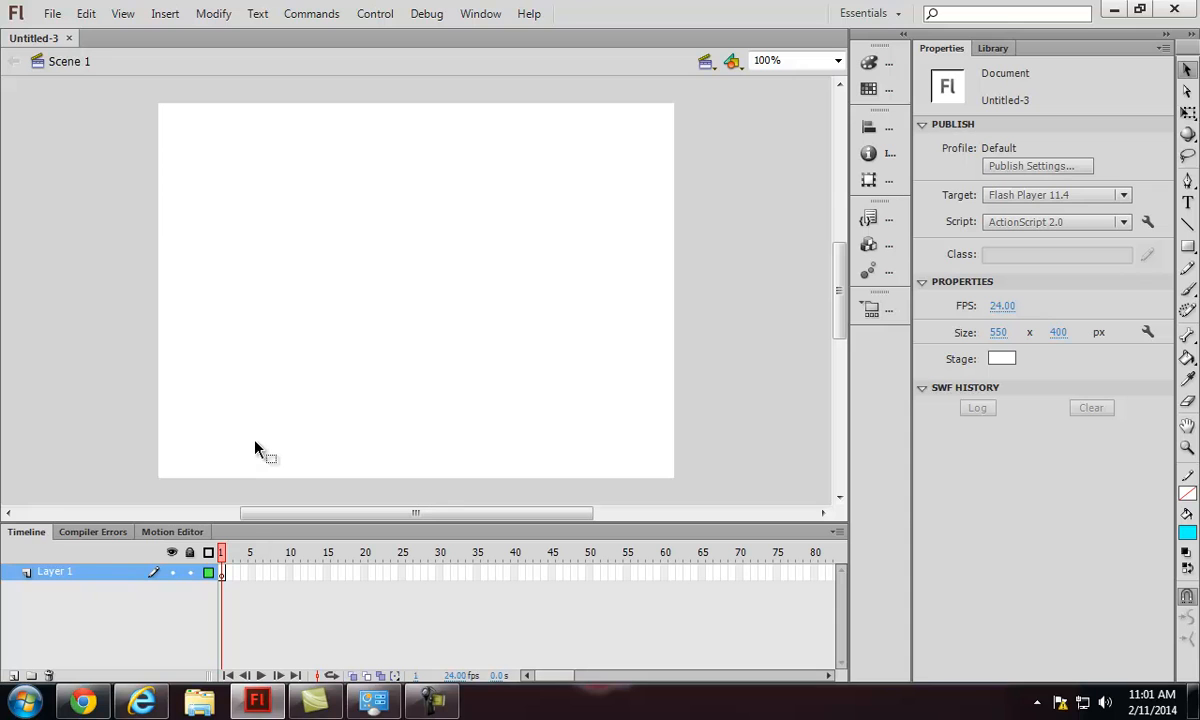
click(69, 578)
double_click(69, 578)
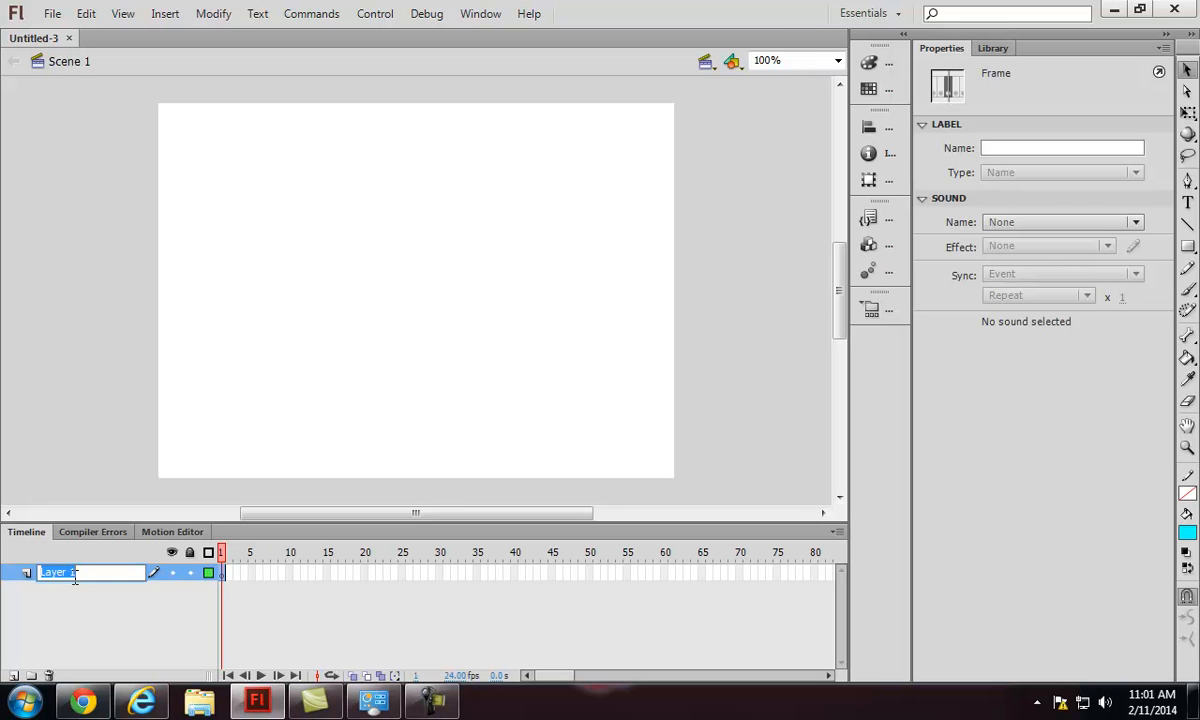
text(button)
click(47, 597)
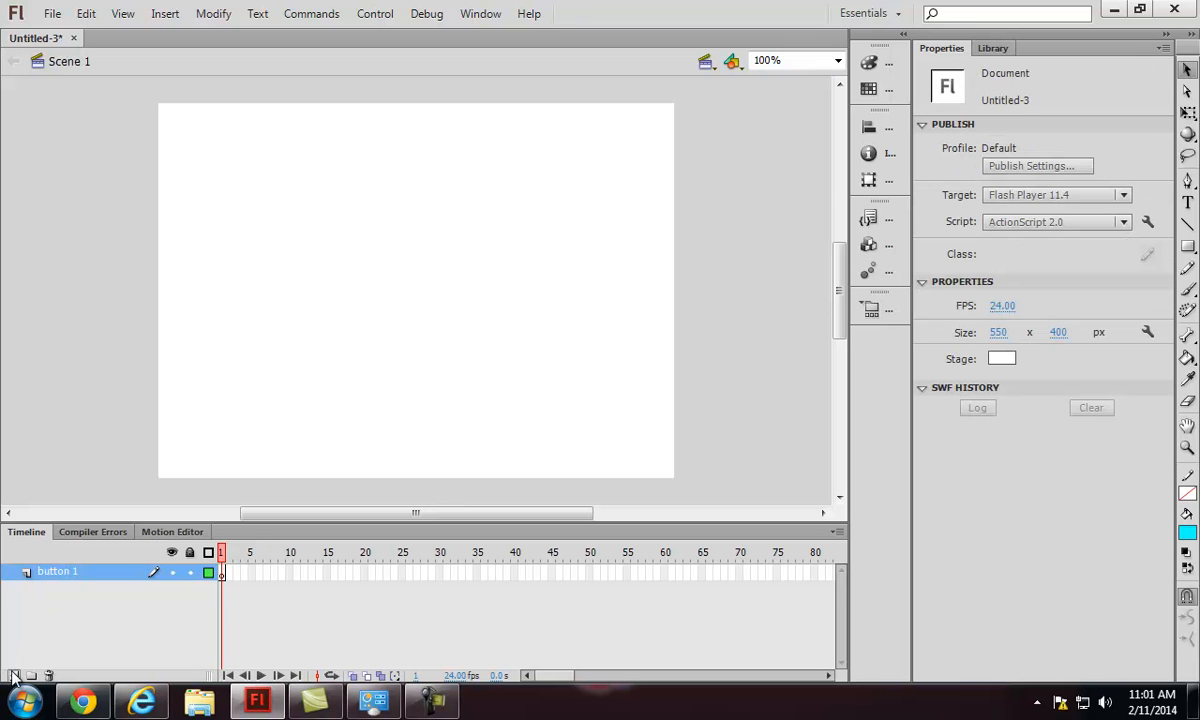
Add a new layer above the button 1 layer and name it "button 2"
click(14, 676)
double_click(62, 572)
text(button)
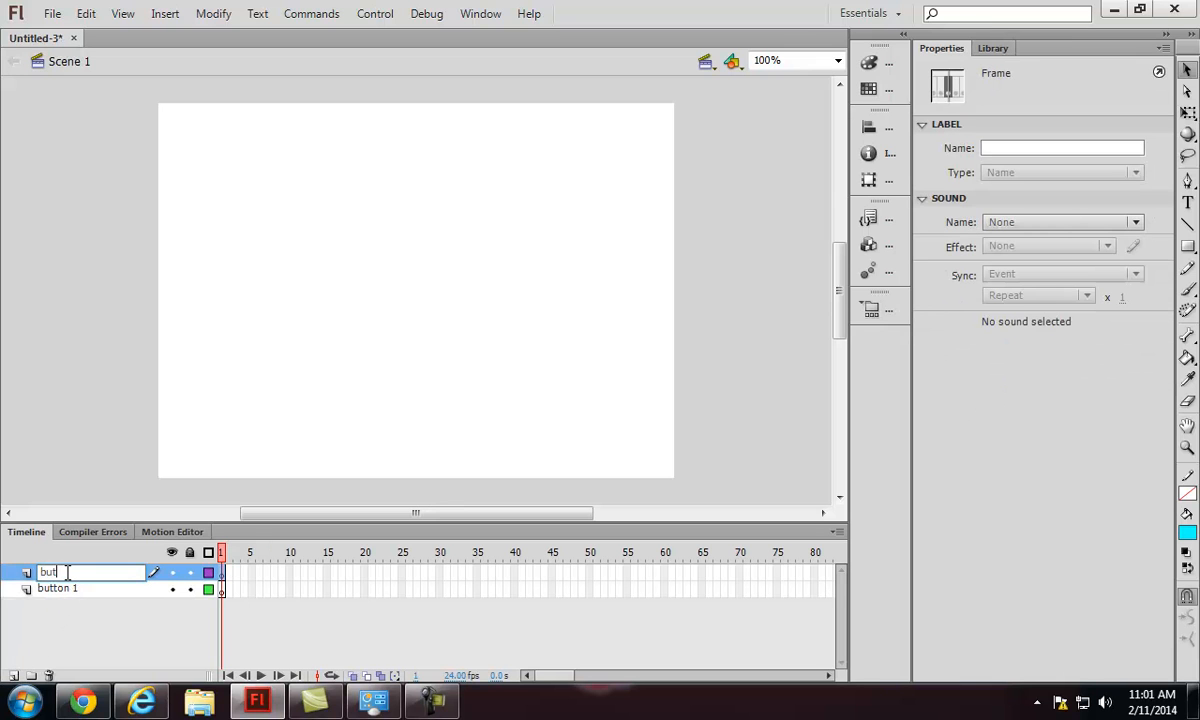
click(85, 630)
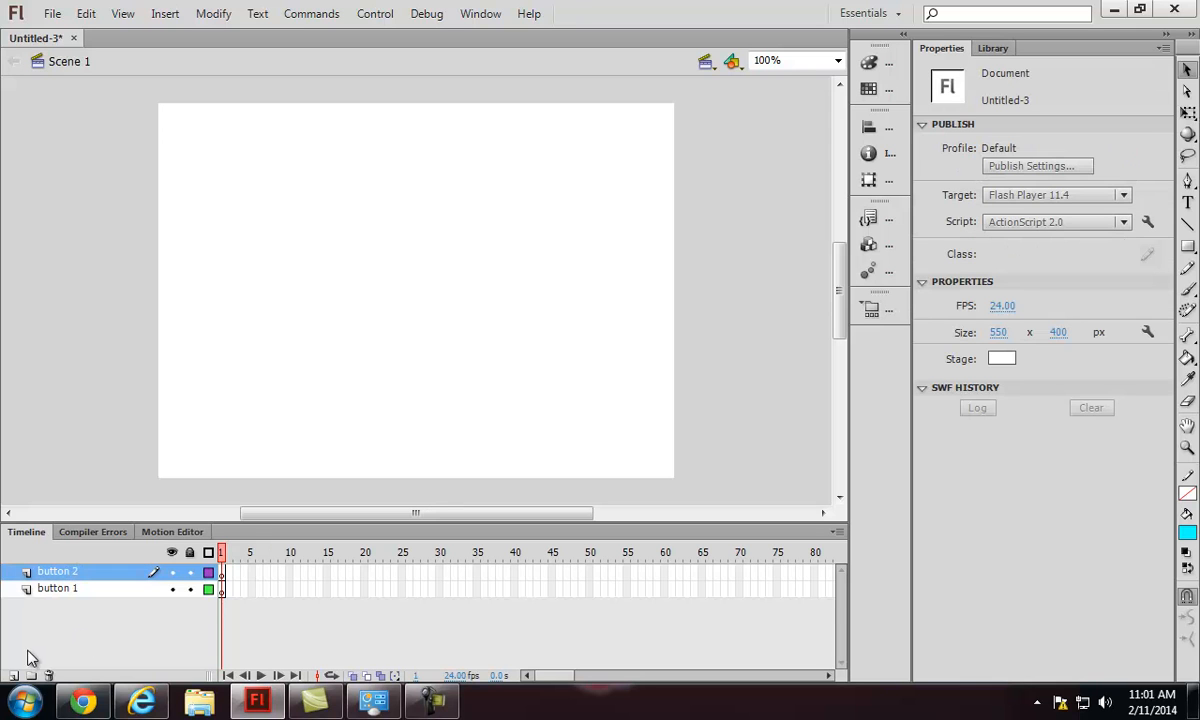
Add another layer above the button 2 layer and name it "button 3"
click(14, 676)
double_click(62, 572)
text(bu)
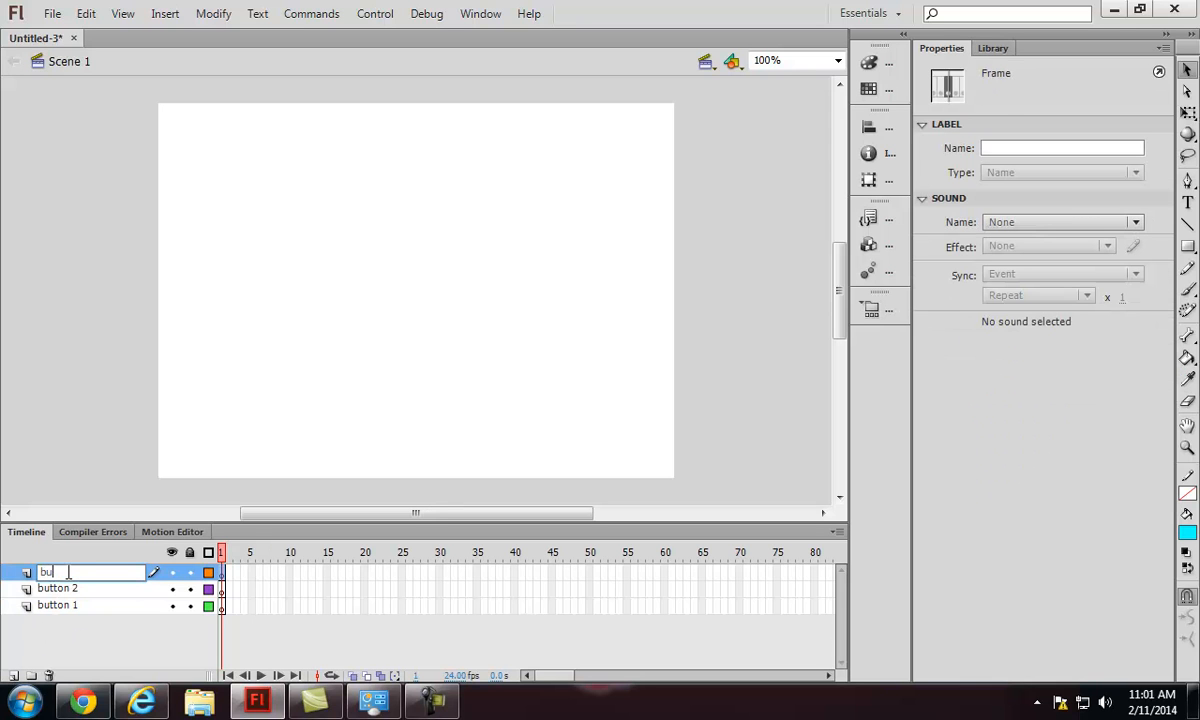
text(tton 3)
click(88, 635)
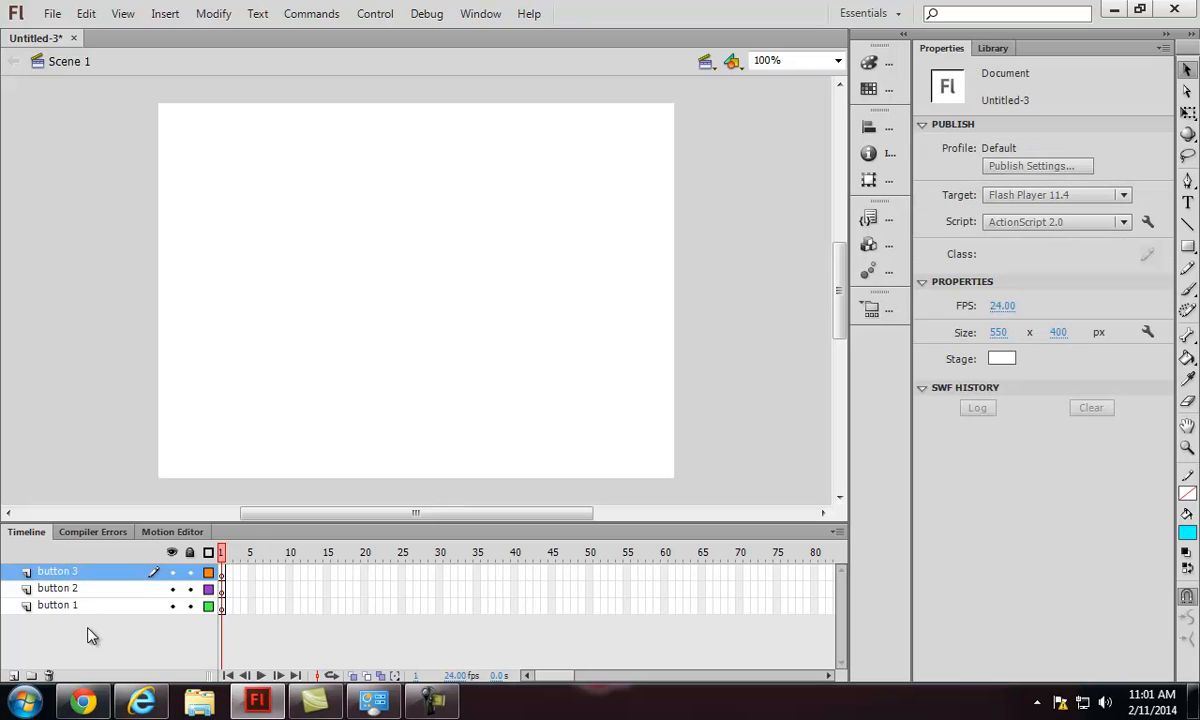
On the button 1 layer, draw a cyan rectangle about 101 by 36 px near the stage's lower-left corner
click(222, 605)
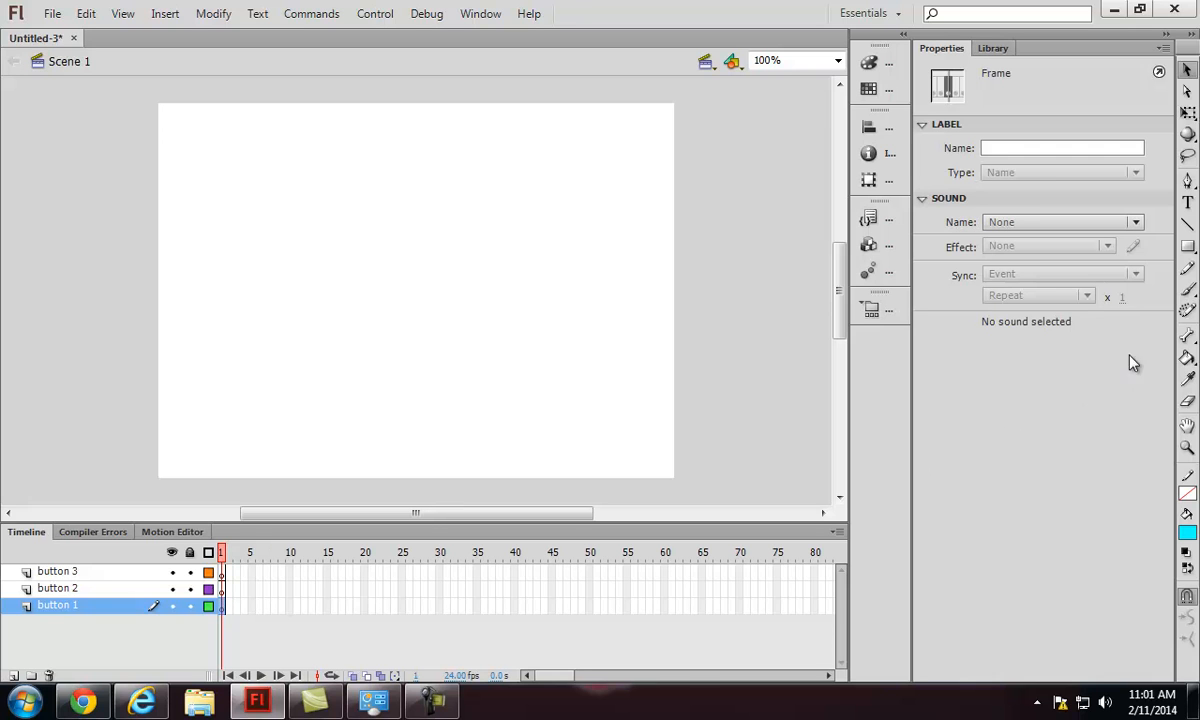
drag(1188, 247, 1099, 250)
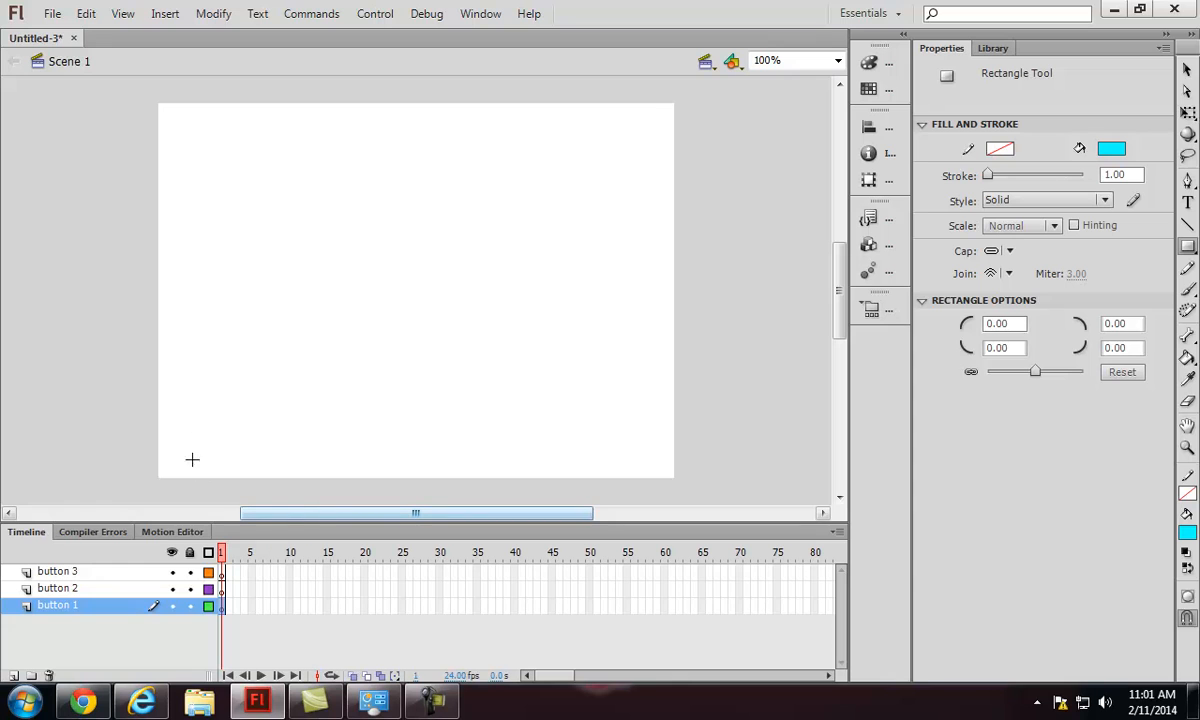
drag(194, 422, 288, 453)
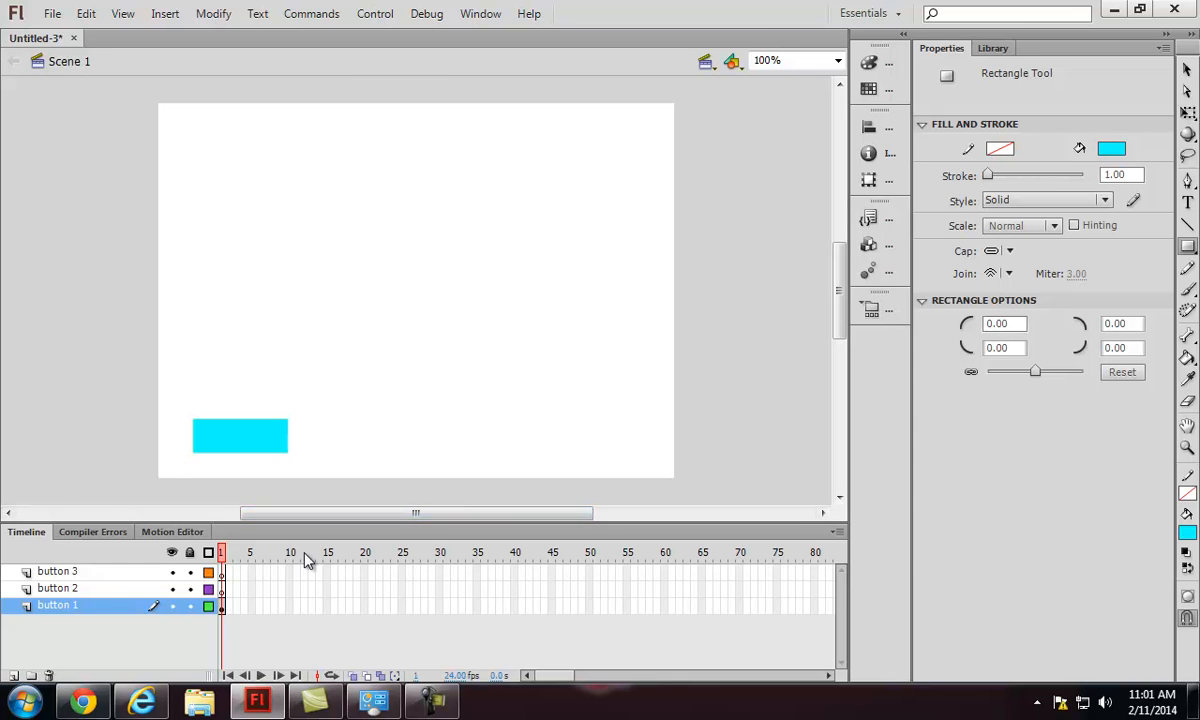
On the button 2 layer, draw a red #FF0000 rectangle about 94 by 36 px beside the cyan one, near the stage's lower middle
click(221, 589)
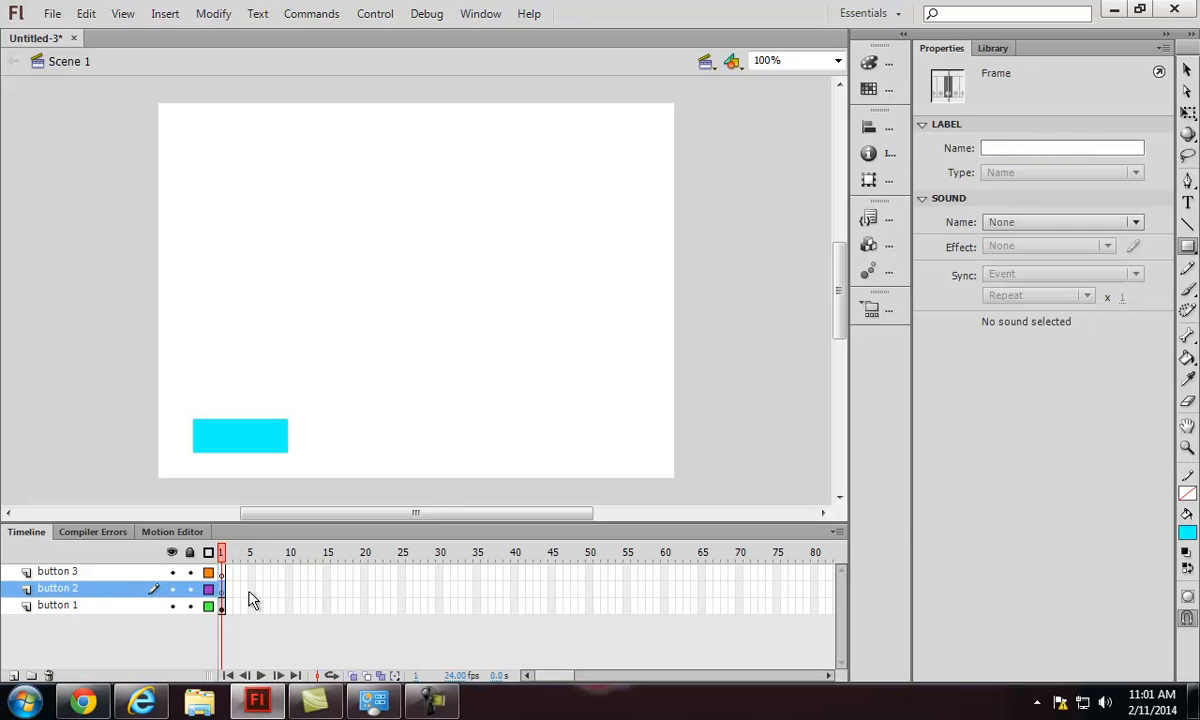
click(1187, 532)
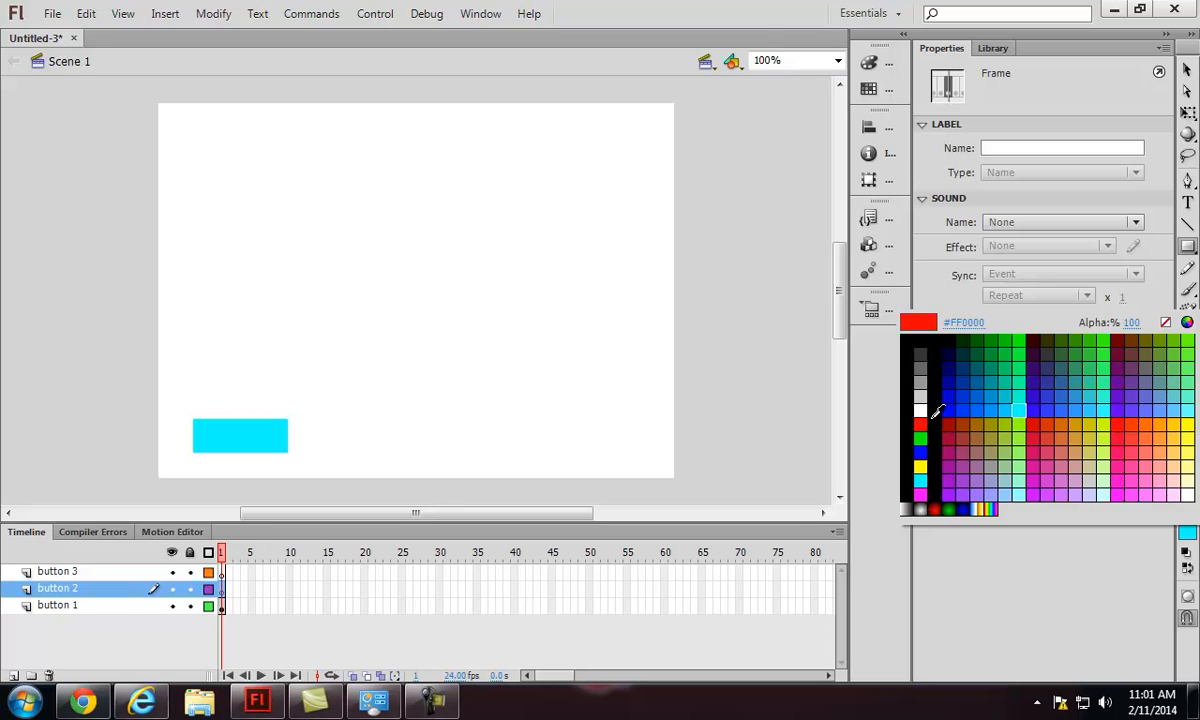
click(920, 424)
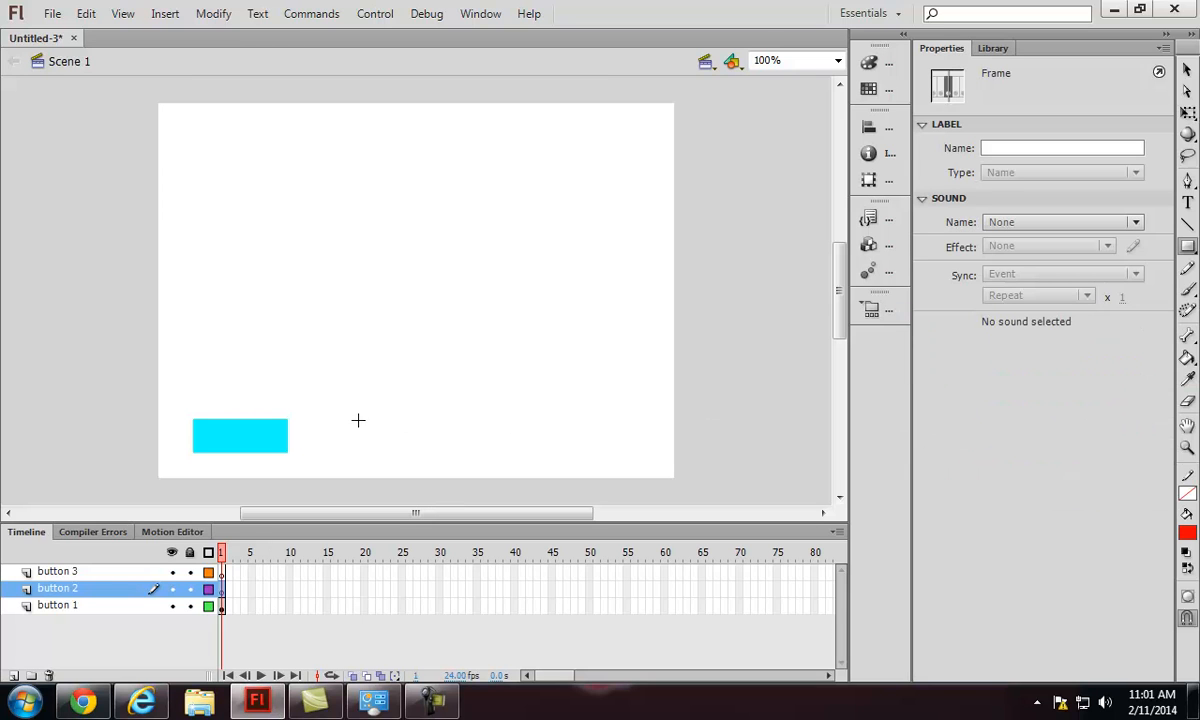
drag(364, 418, 452, 452)
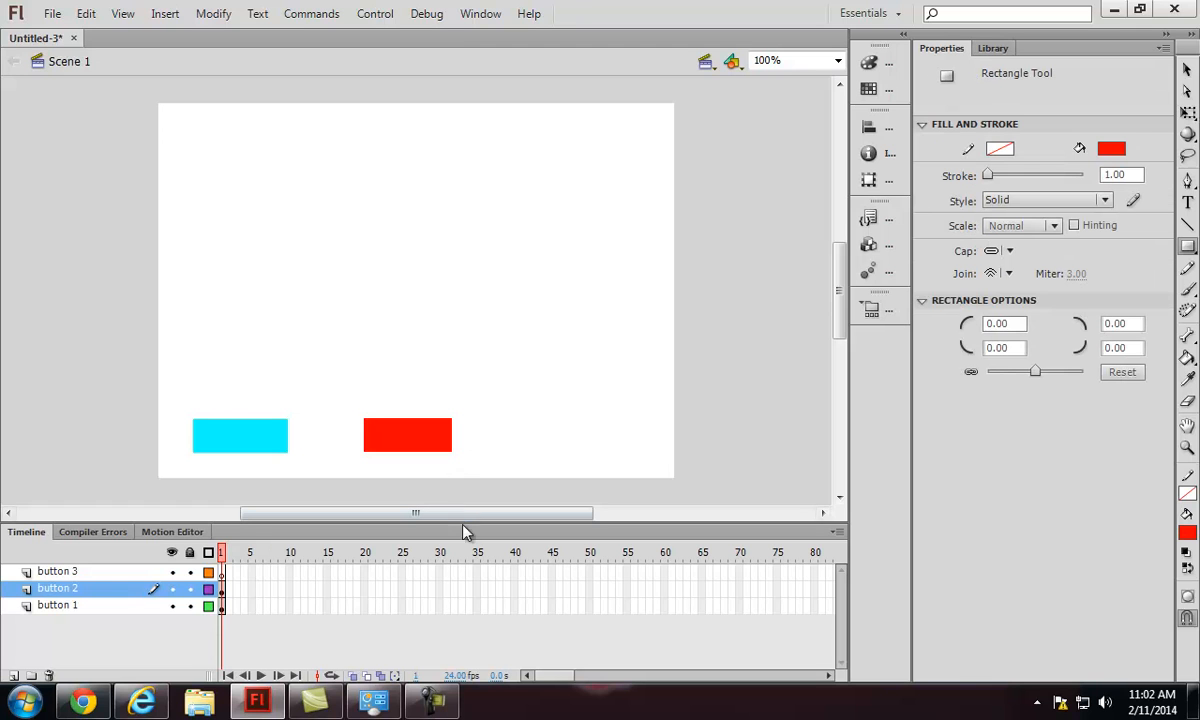
On the button 3 layer, draw a green rectangle about 96 by 35 px in line with the others, near the stage's lower-right corner
click(70, 572)
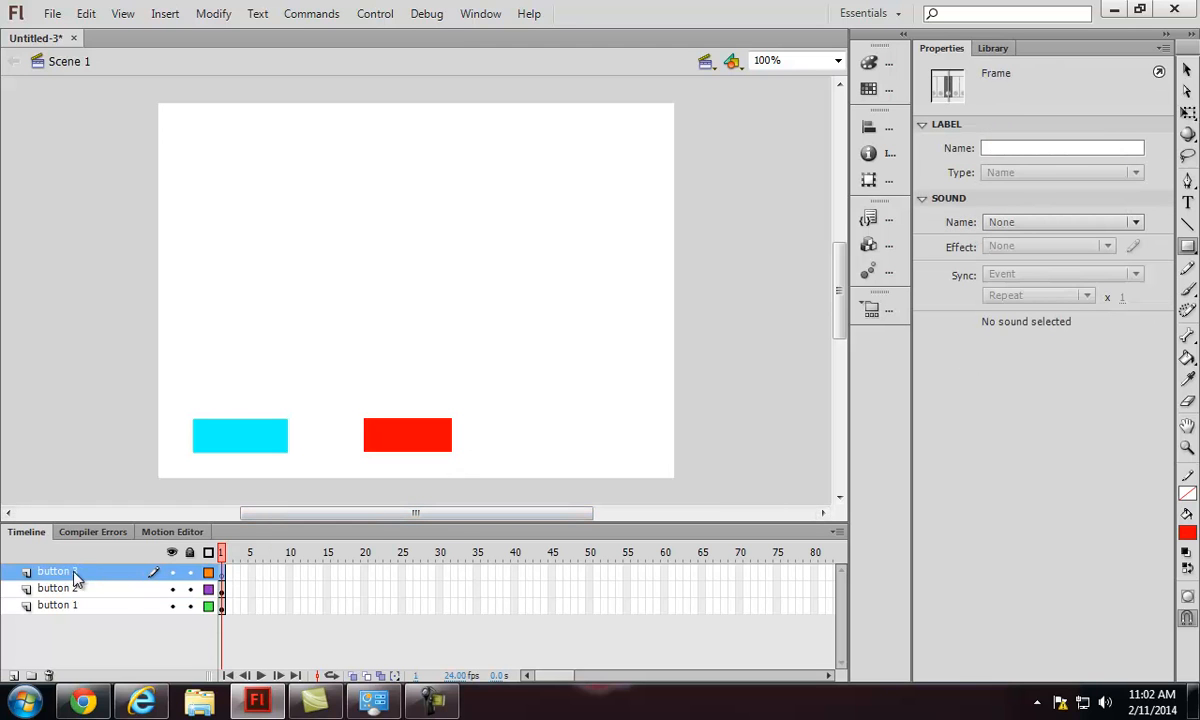
click(1188, 531)
click(1099, 355)
drag(530, 420, 620, 450)
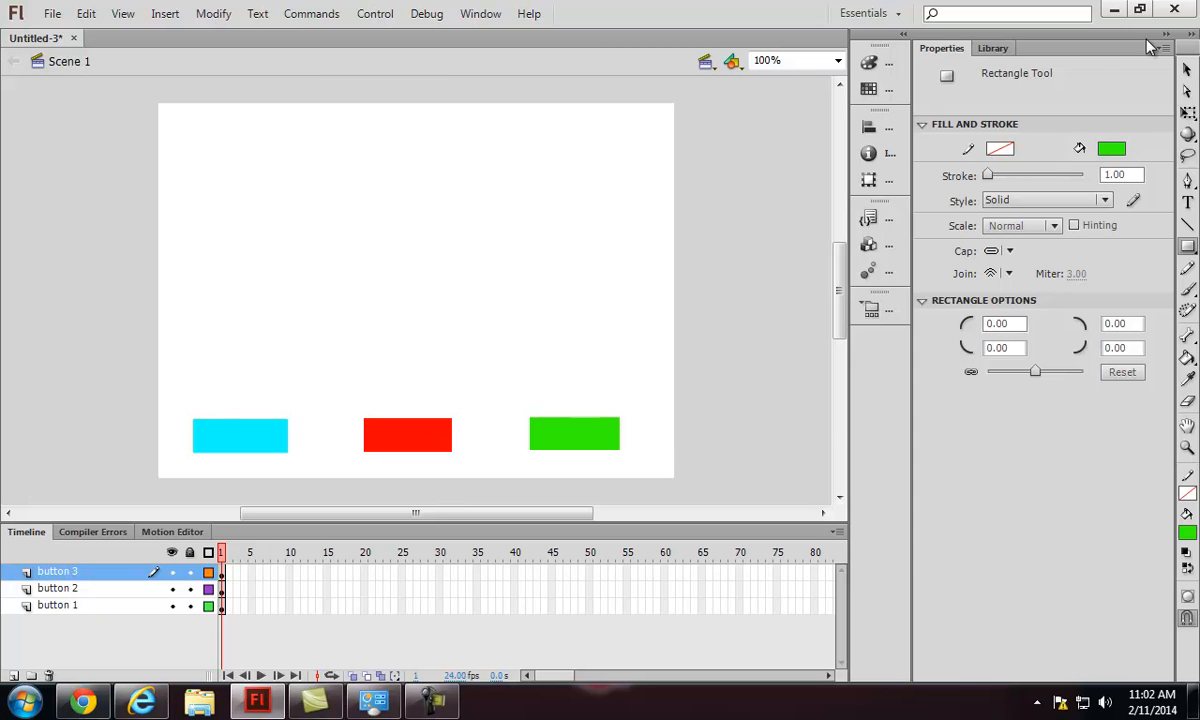
Convert the cyan rectangle to a symbol of type Button named "button 1"
click(1187, 70)
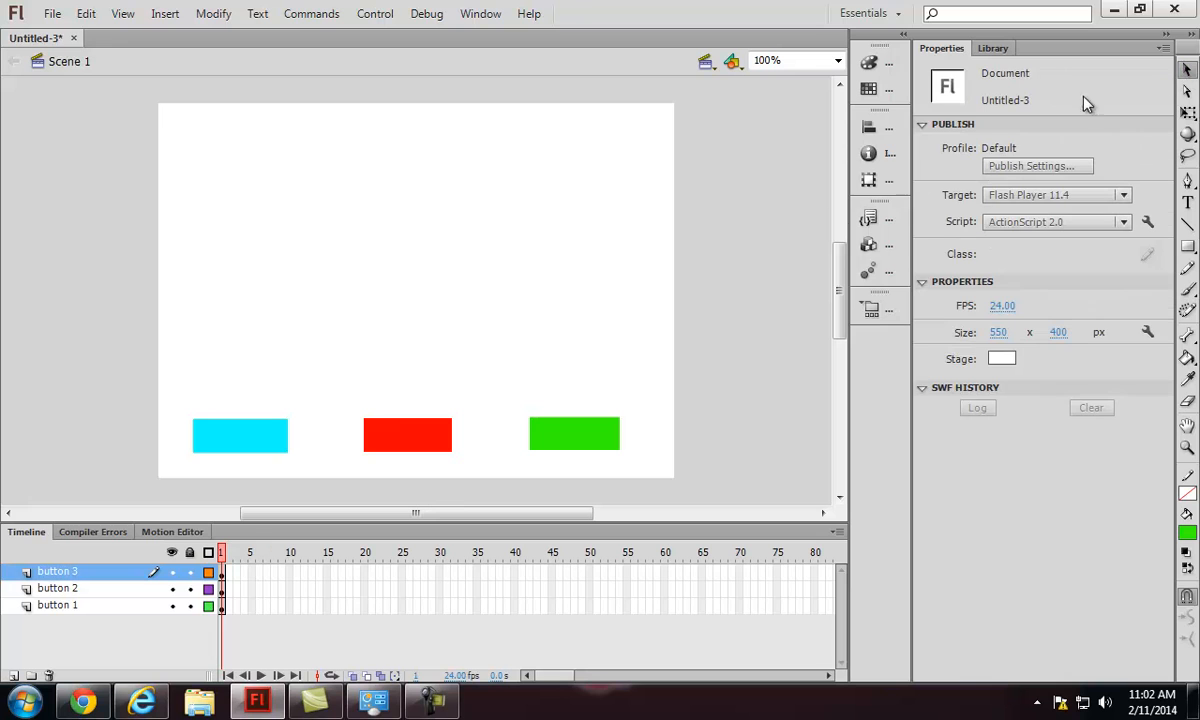
click(247, 440)
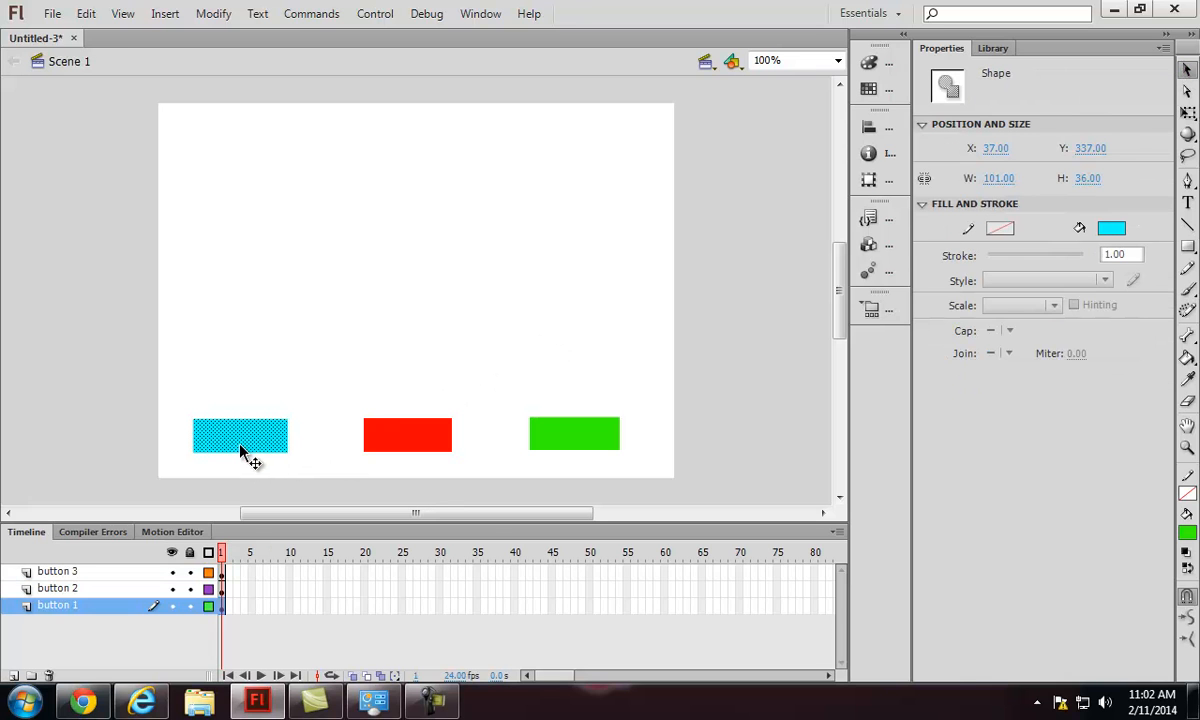
right_click(243, 448)
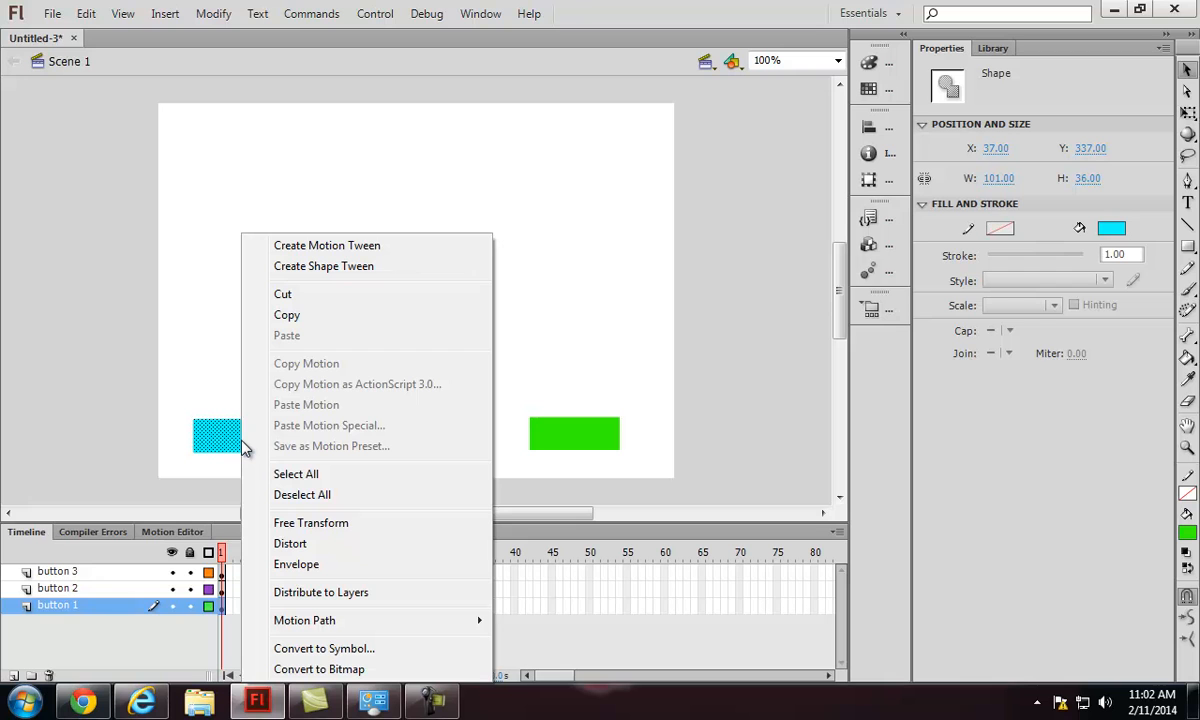
click(321, 648)
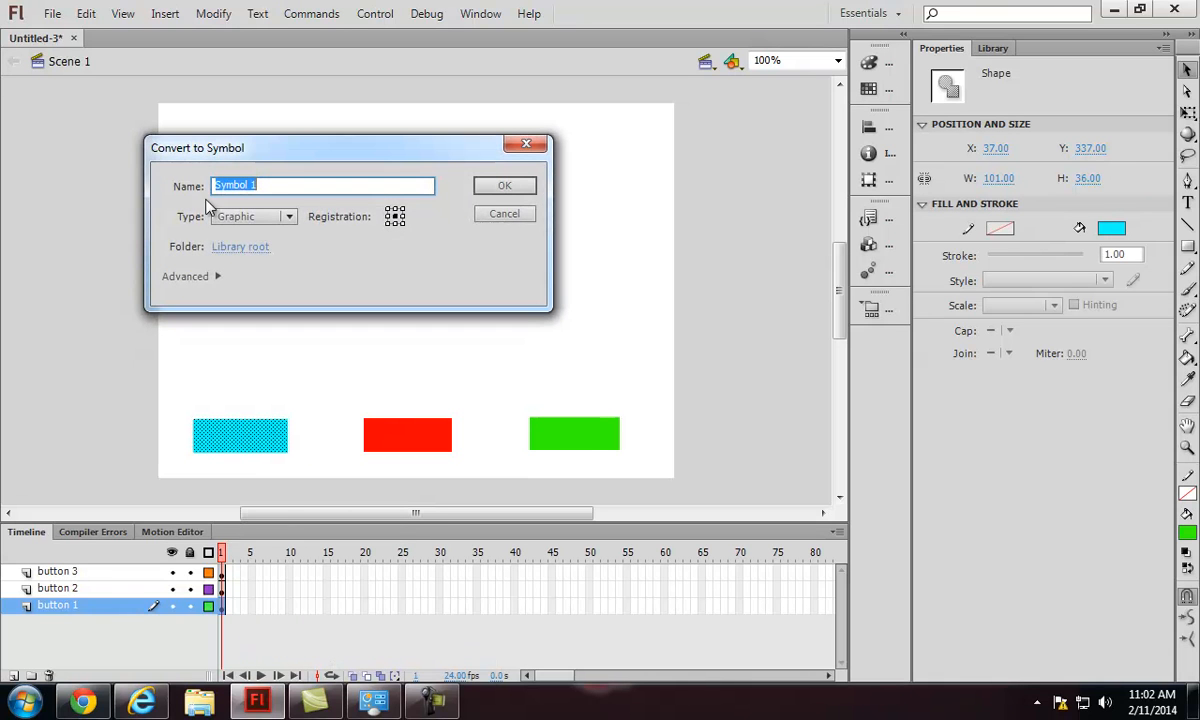
click(288, 220)
click(265, 257)
drag(262, 185, 187, 188)
text(bluetton 1)
click(504, 185)
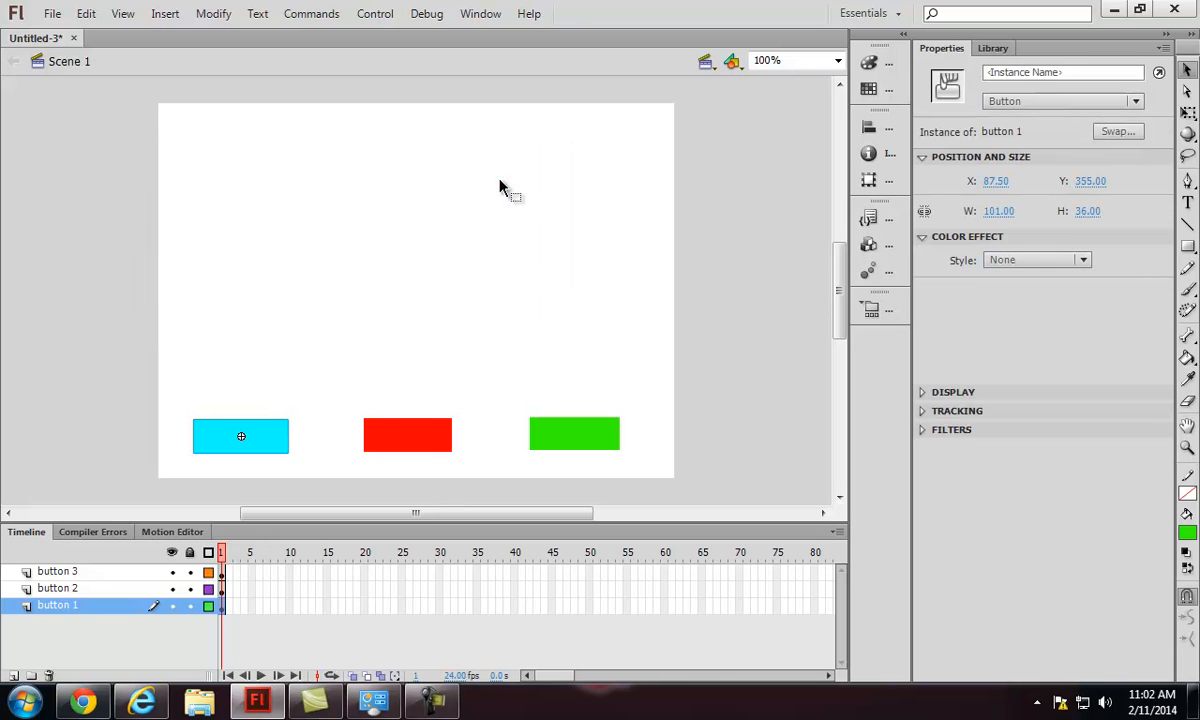
Convert the red rectangle to a symbol of type Button named "button 2"
click(412, 439)
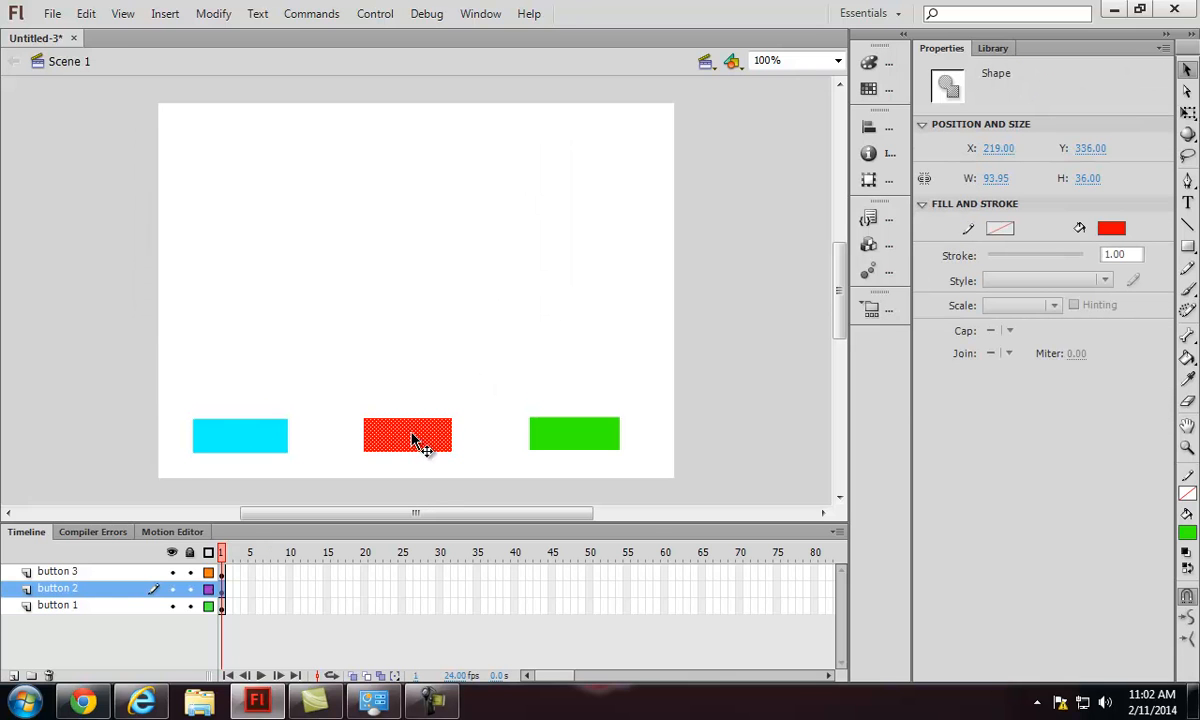
right_click(412, 440)
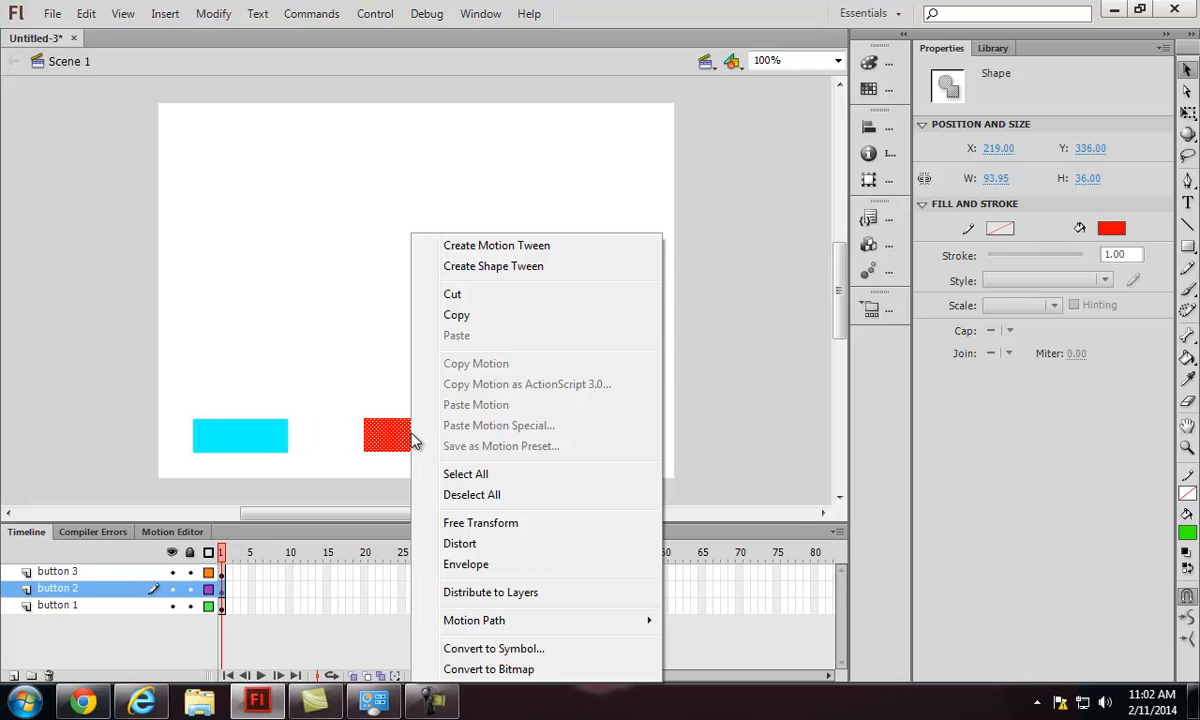
click(490, 648)
click(288, 216)
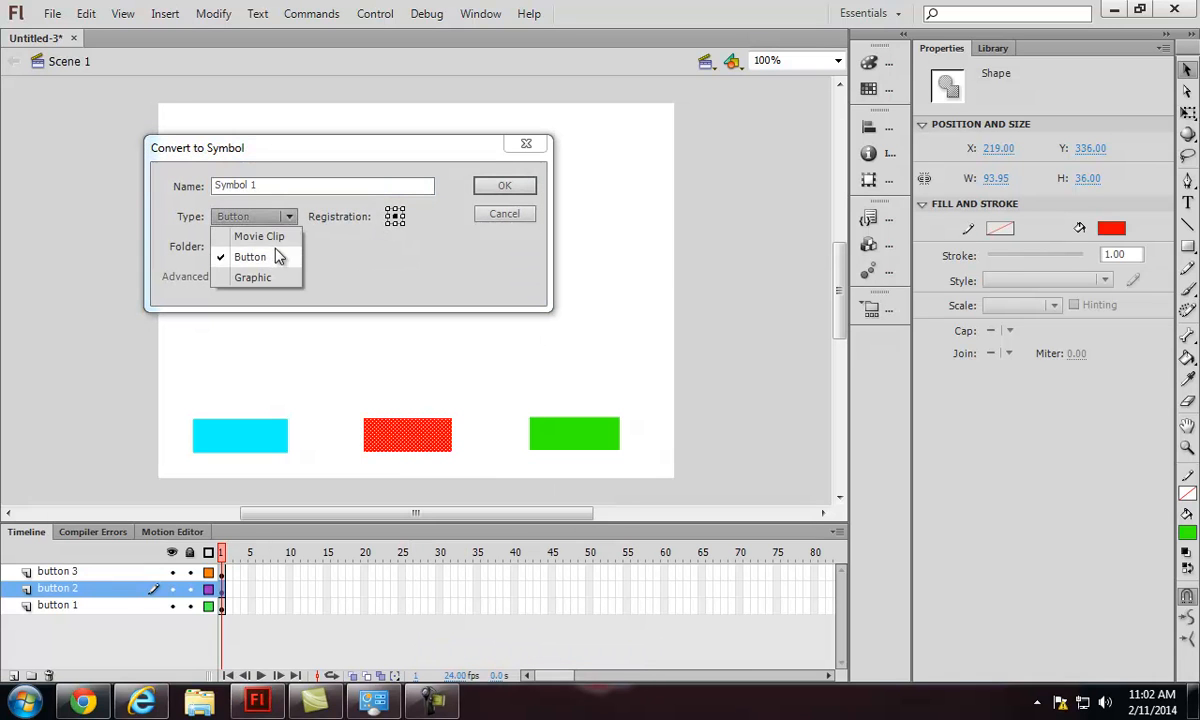
click(258, 250)
double_click(255, 185)
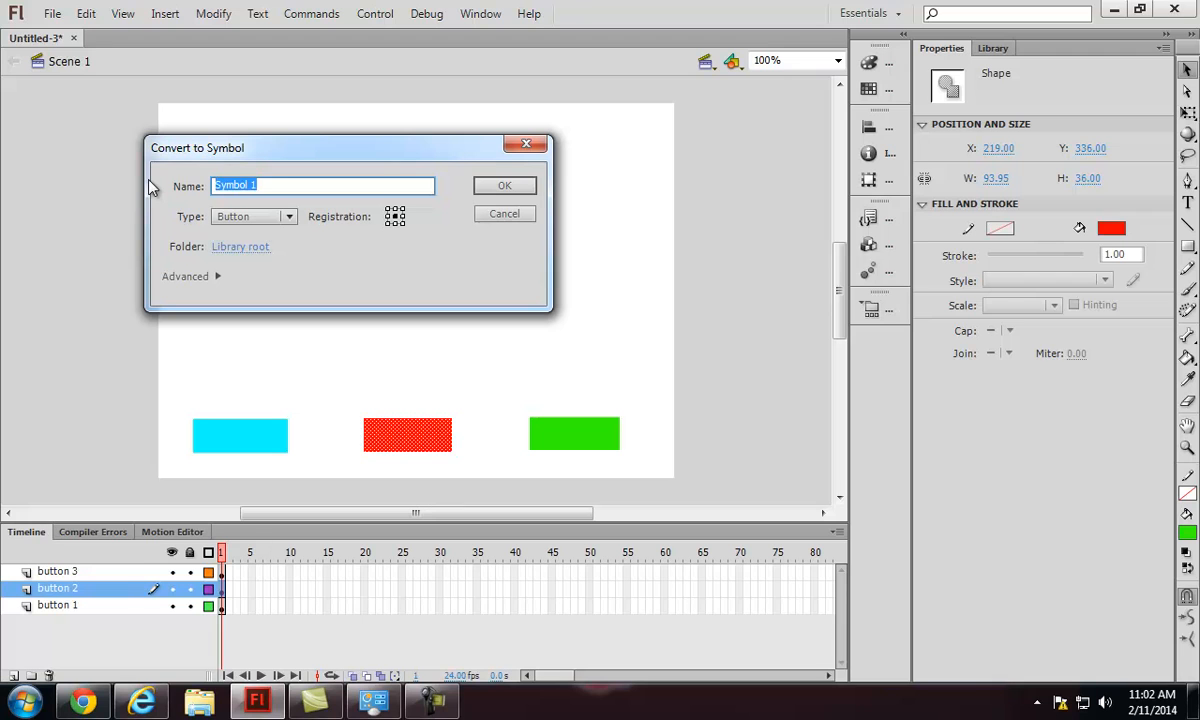
text(button 2)
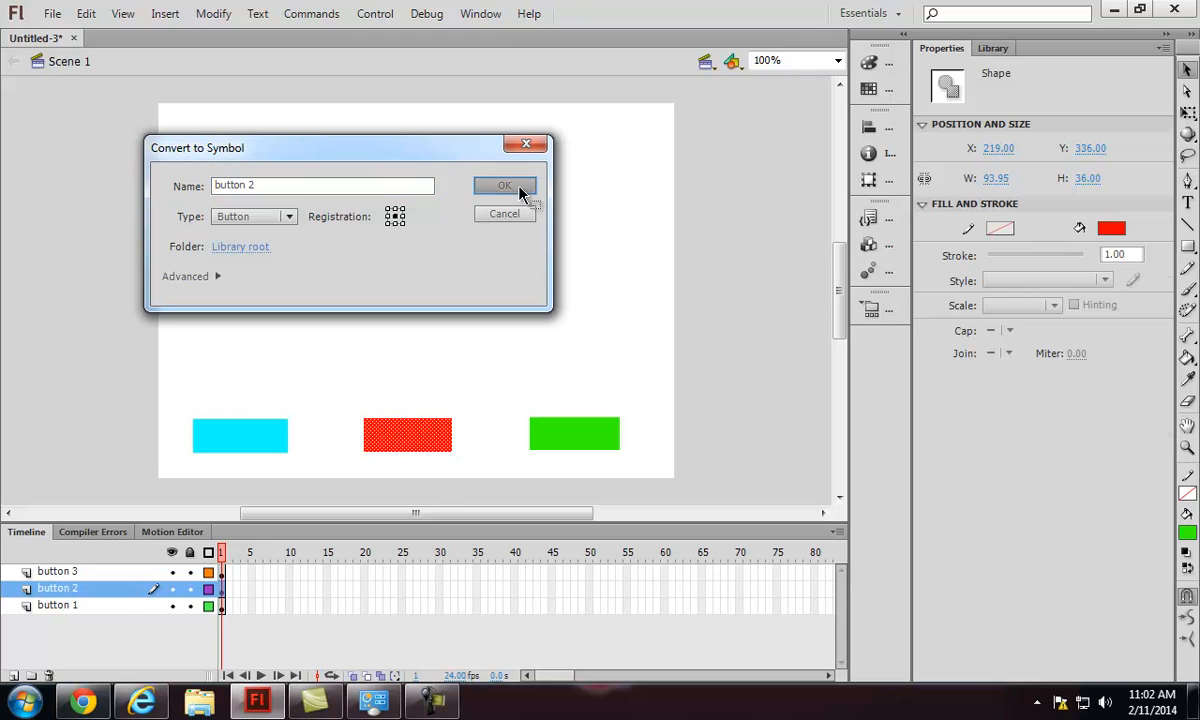
click(505, 186)
Convert the green rectangle to a symbol of type Button named "button 3"
click(545, 440)
right_click(566, 446)
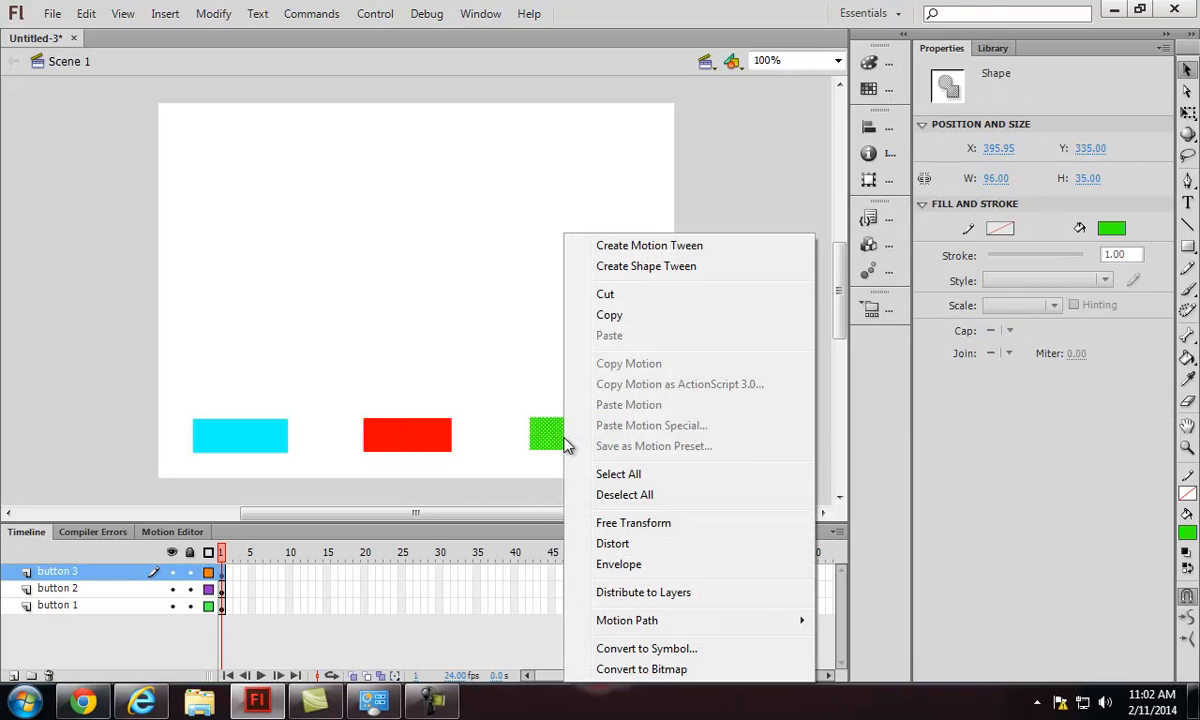
click(580, 648)
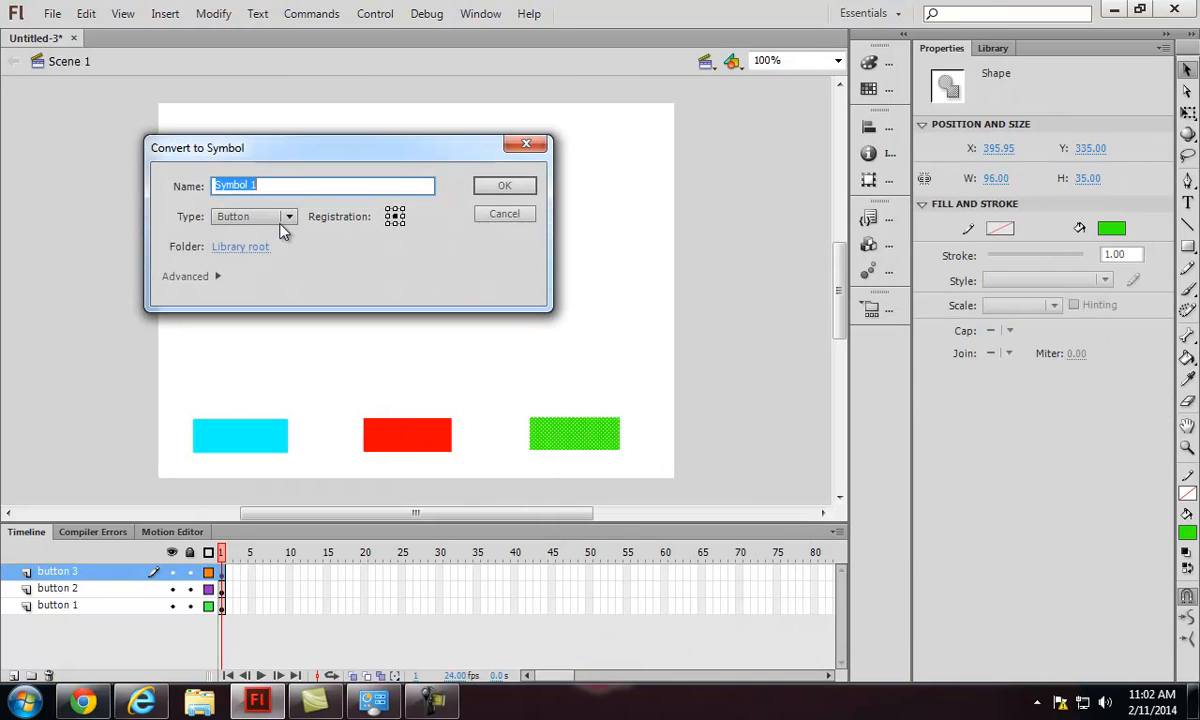
text(button 3)
click(504, 185)
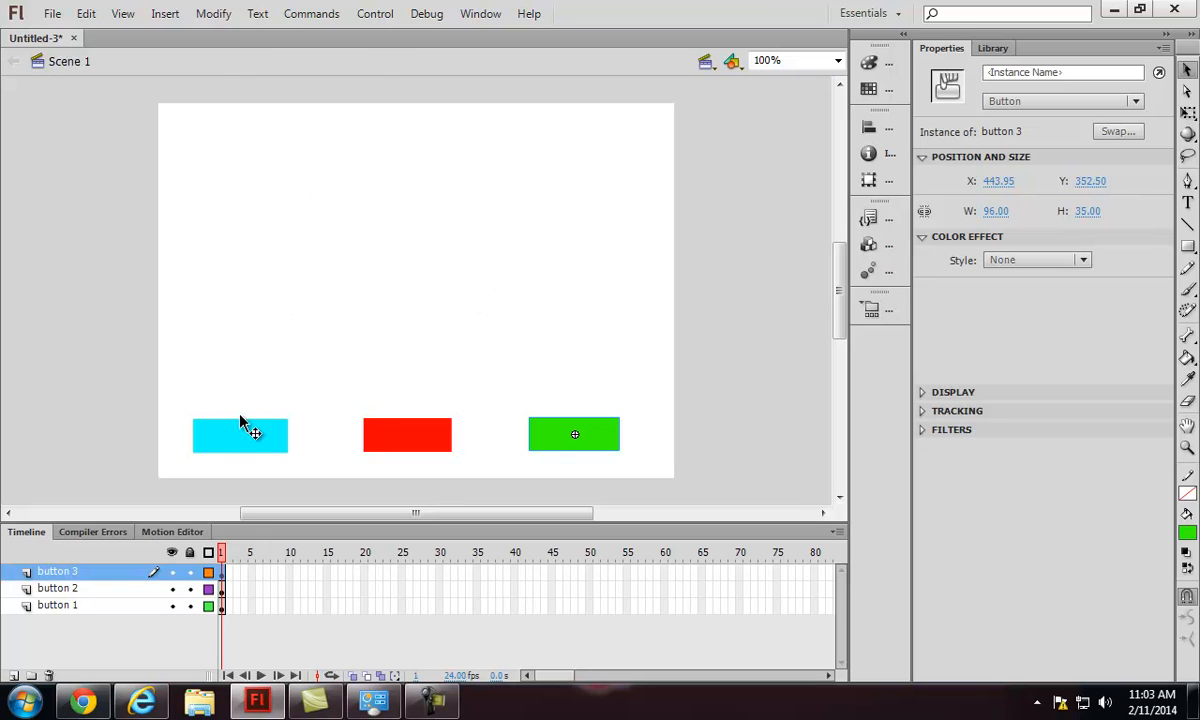
Add a new layer above the button 3 layer and name it "content"
click(221, 603)
click(221, 571)
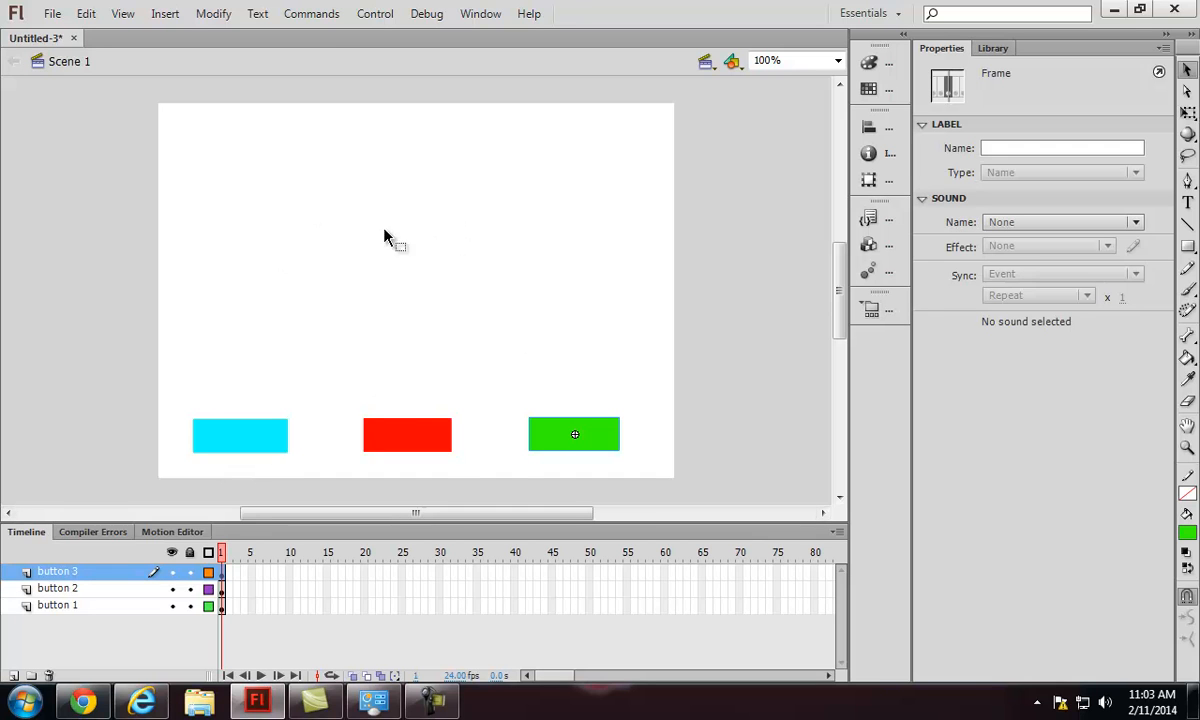
click(13, 676)
double_click(57, 571)
text(content)
click(238, 574)
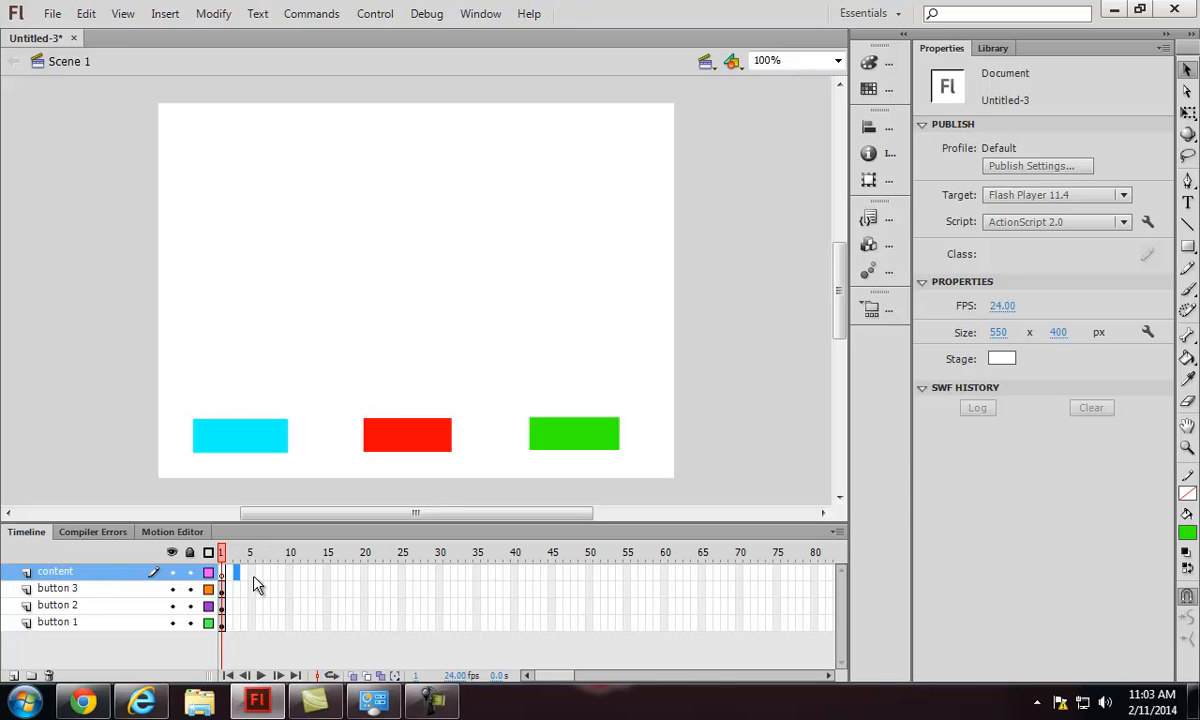
Insert keyframes at frames 5 and 10 of the content layer
right_click(252, 580)
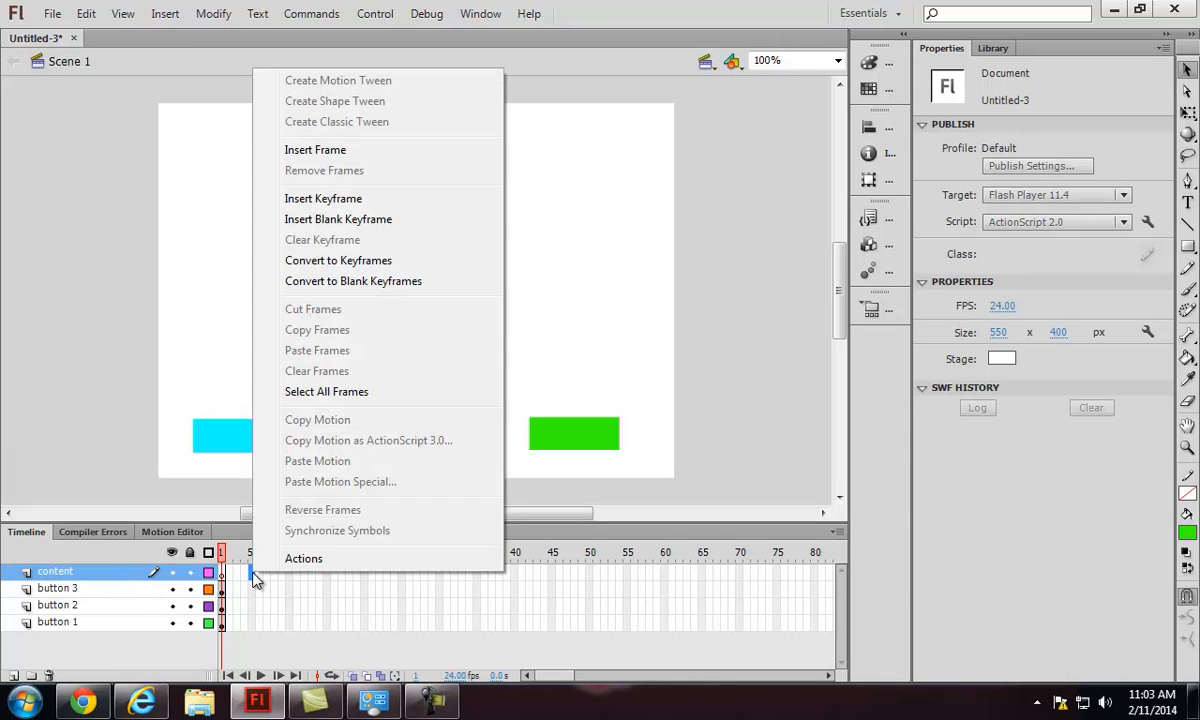
click(350, 200)
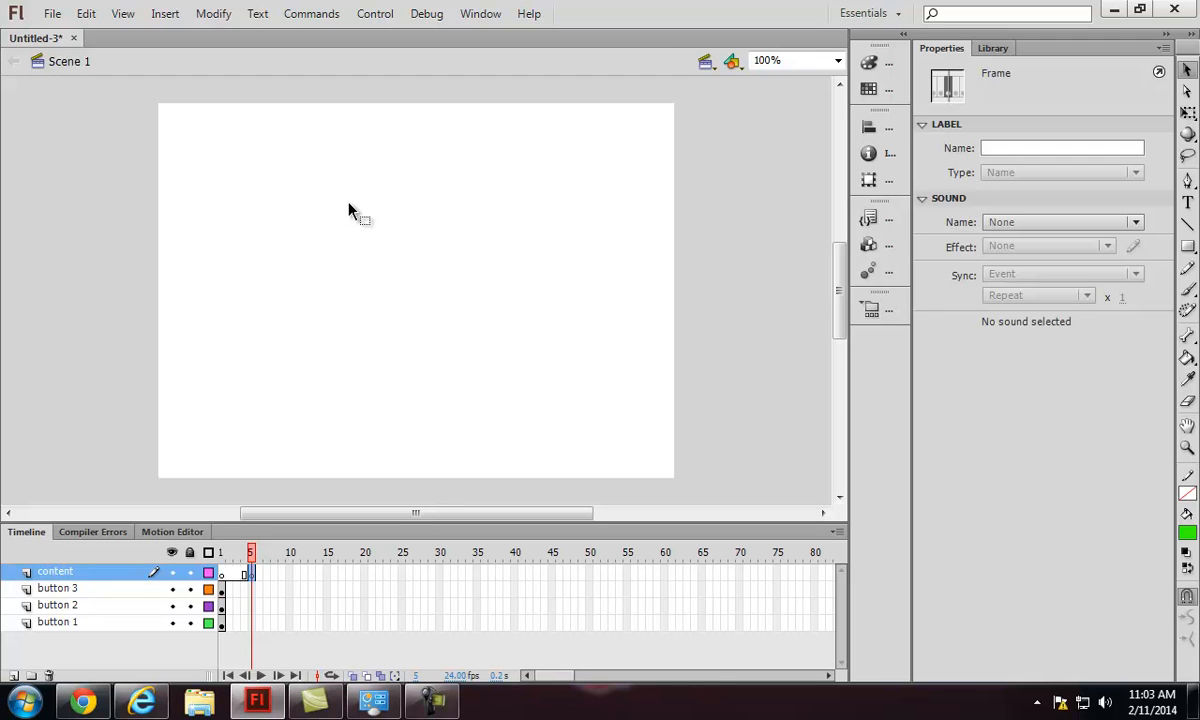
click(289, 574)
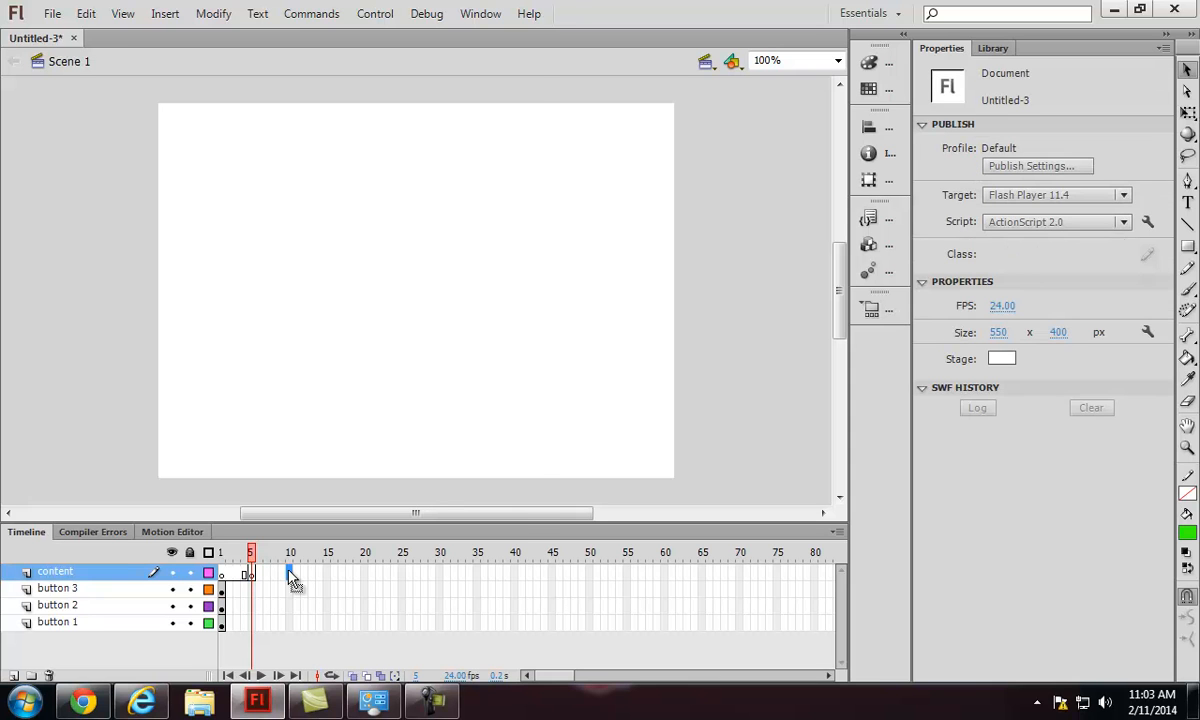
right_click(289, 575)
click(343, 199)
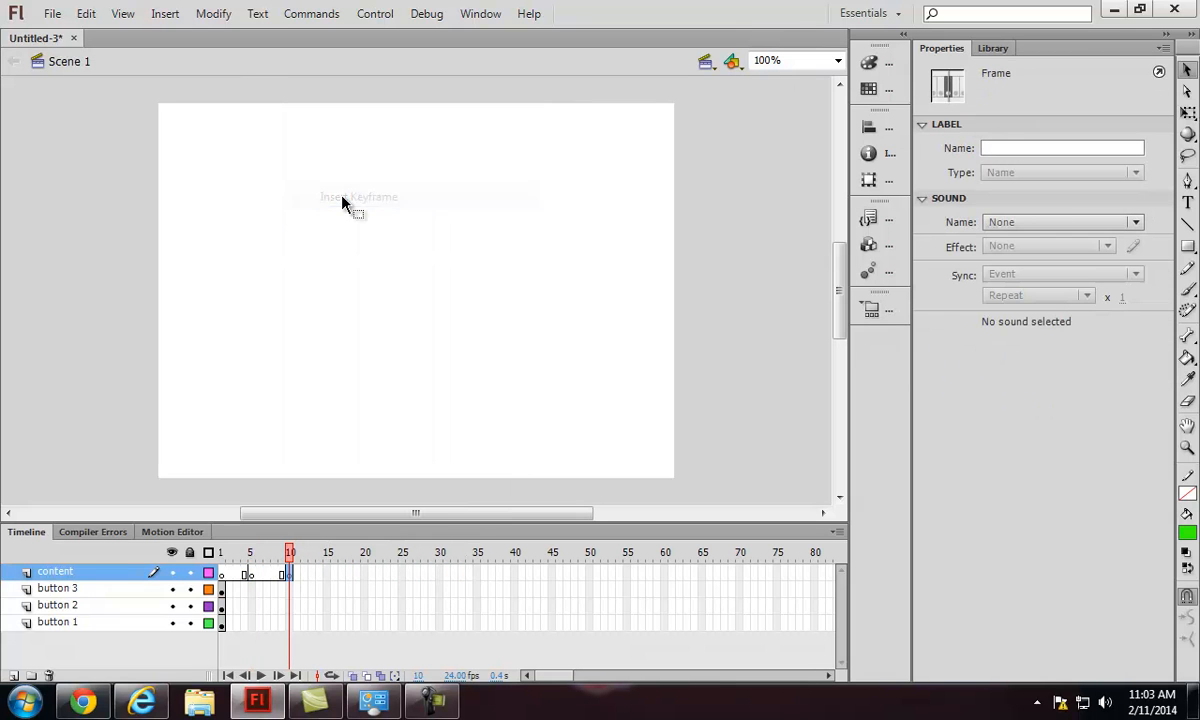
Insert a keyframe at frame 15 of the content layer
click(328, 575)
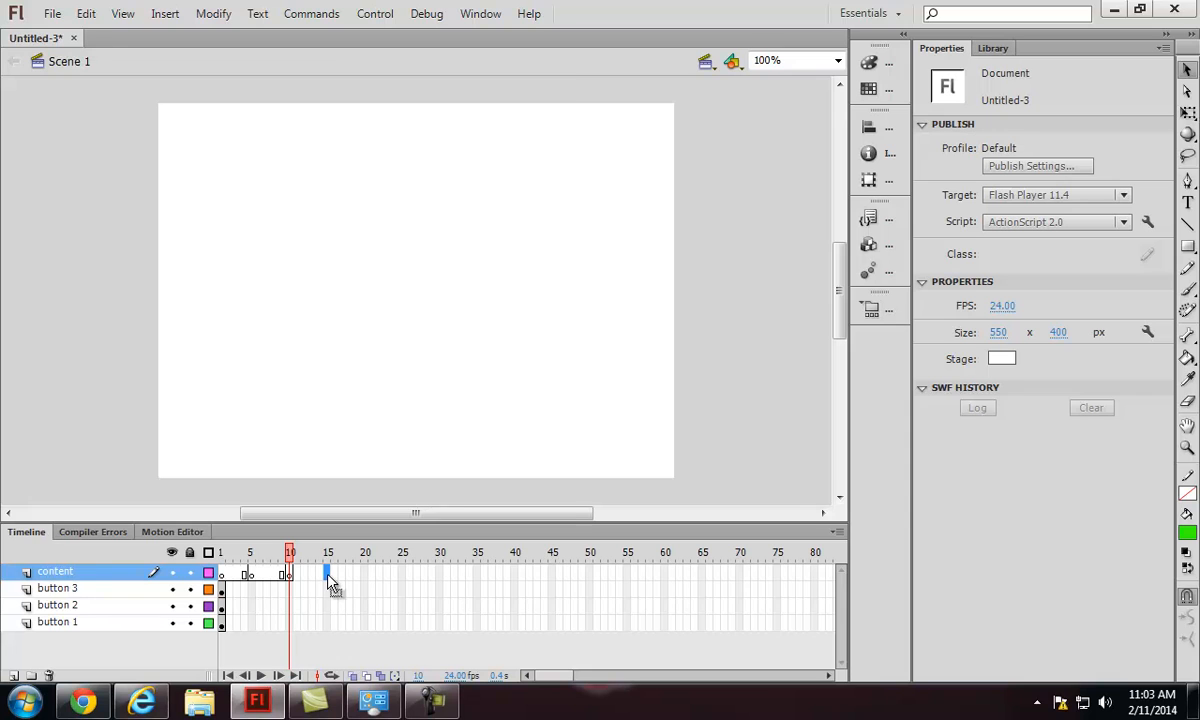
right_click(330, 582)
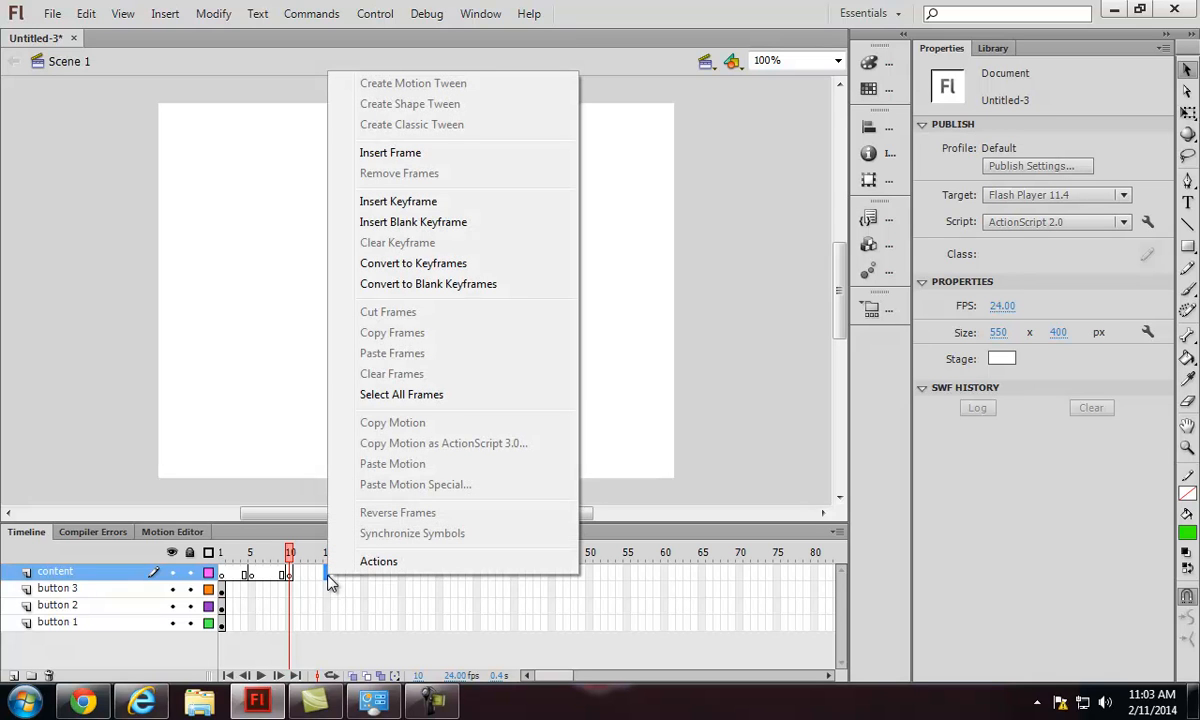
click(370, 200)
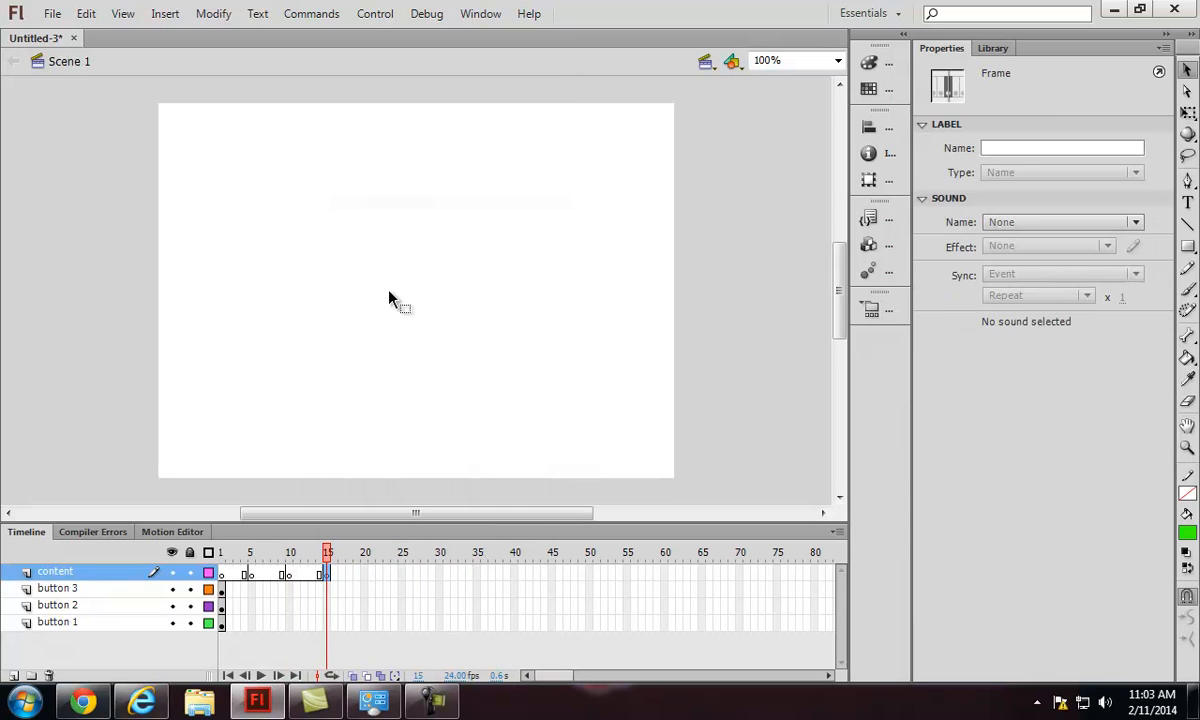
click(252, 575)
key(Return)
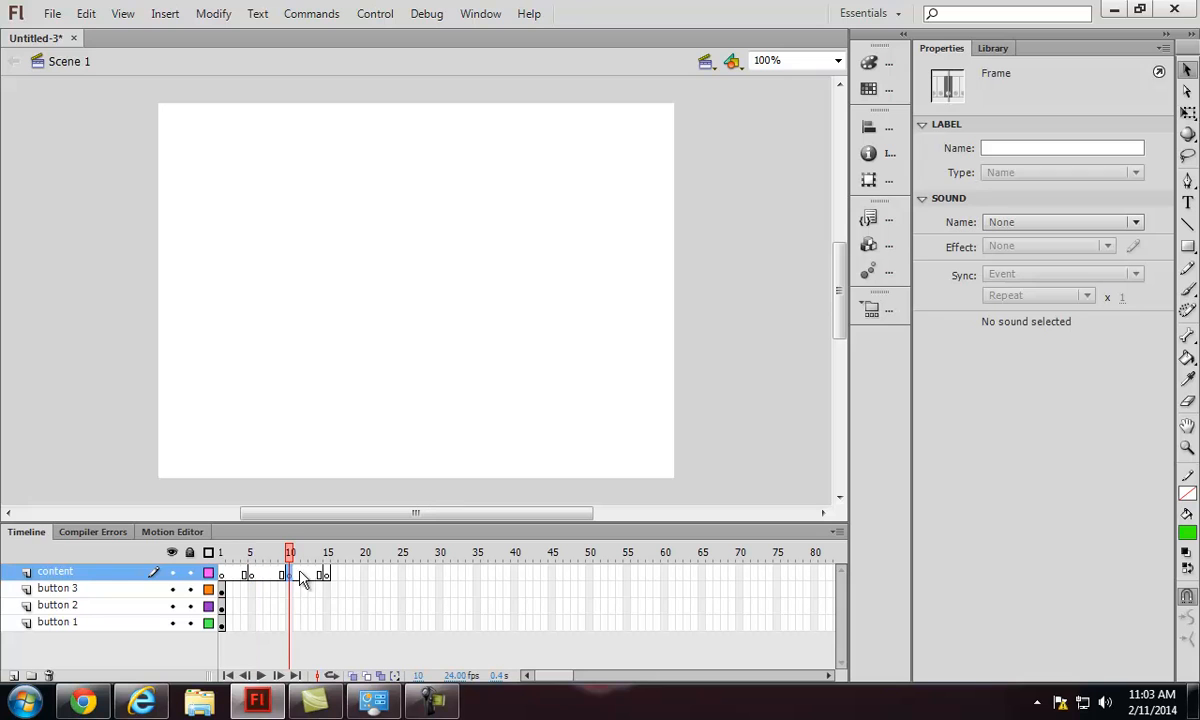
click(327, 575)
click(252, 575)
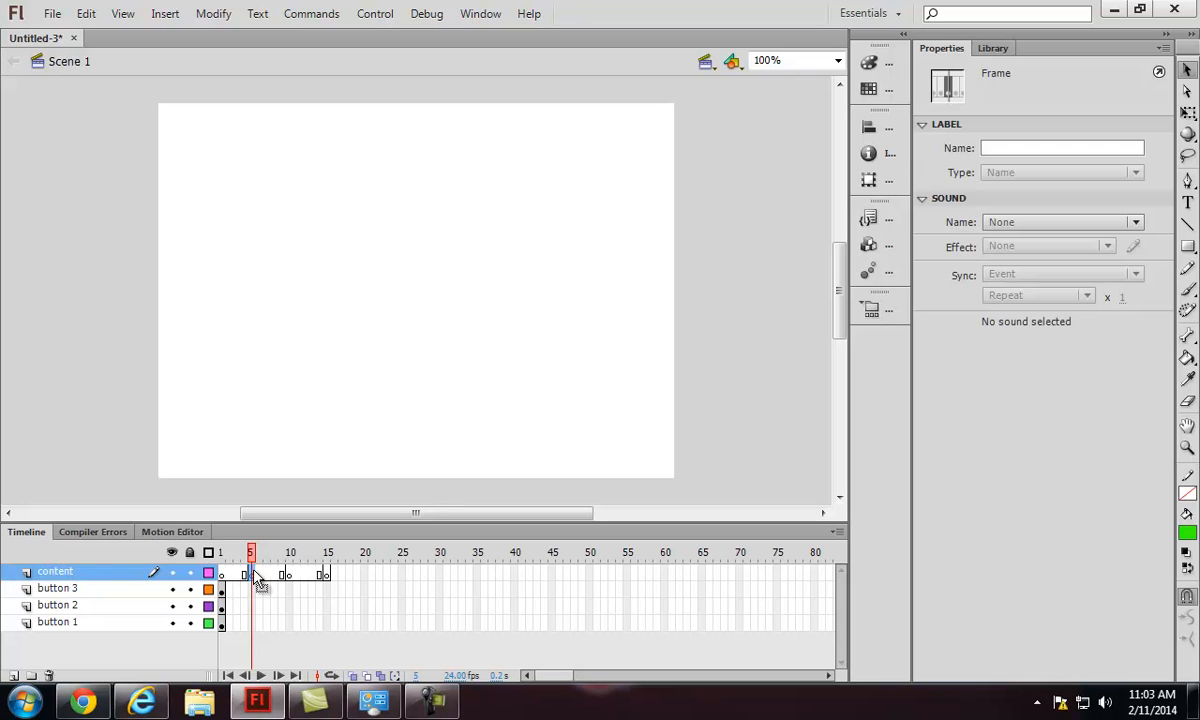
click(223, 622)
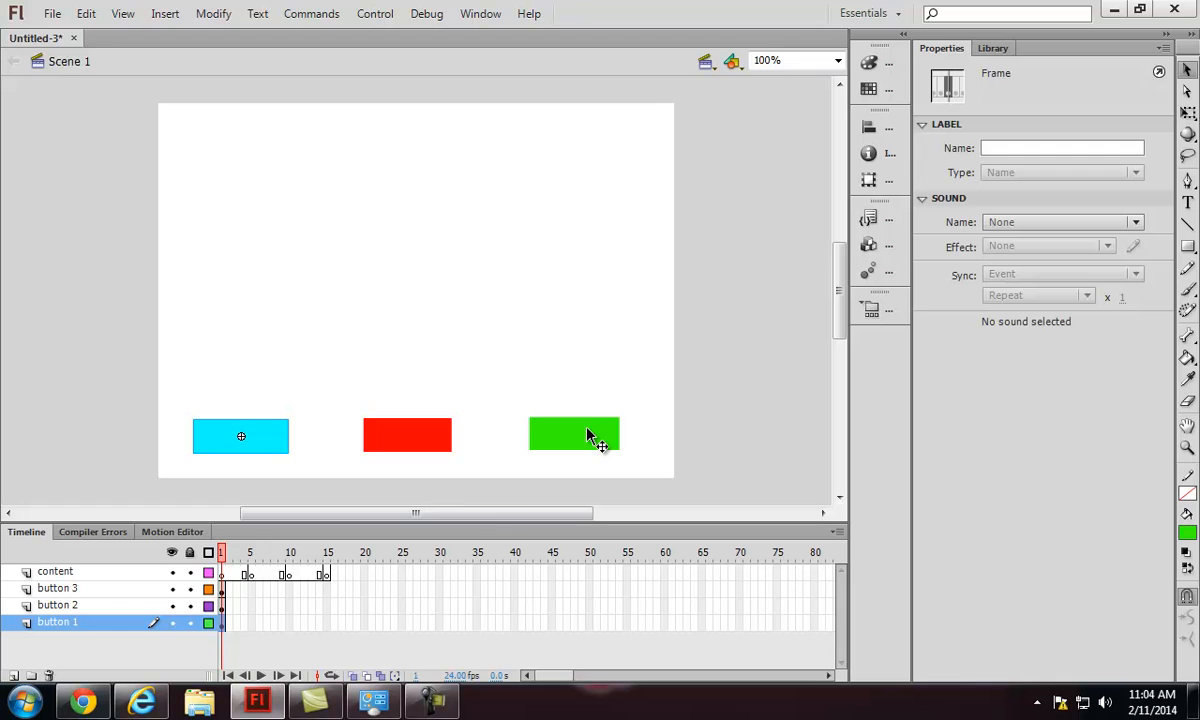
click(329, 576)
At frame 5 of the content layer, add cyan 52 pt text "button 1" over "content" and move it up to about Y 74
click(252, 576)
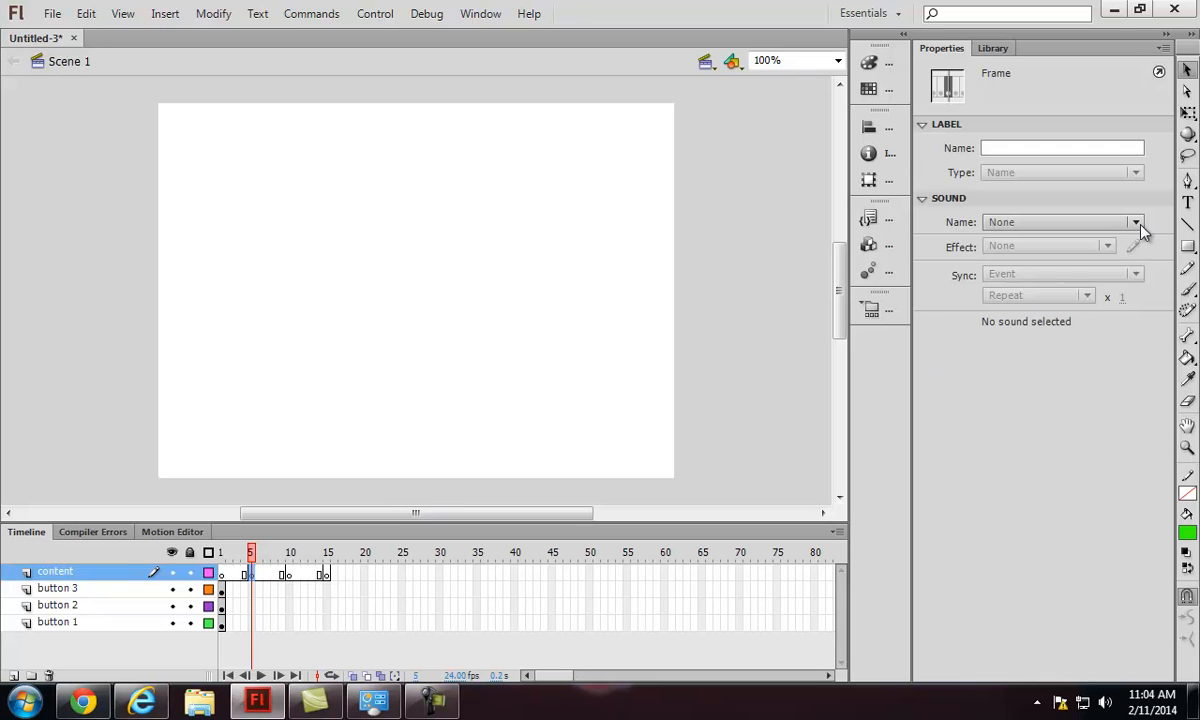
click(1188, 204)
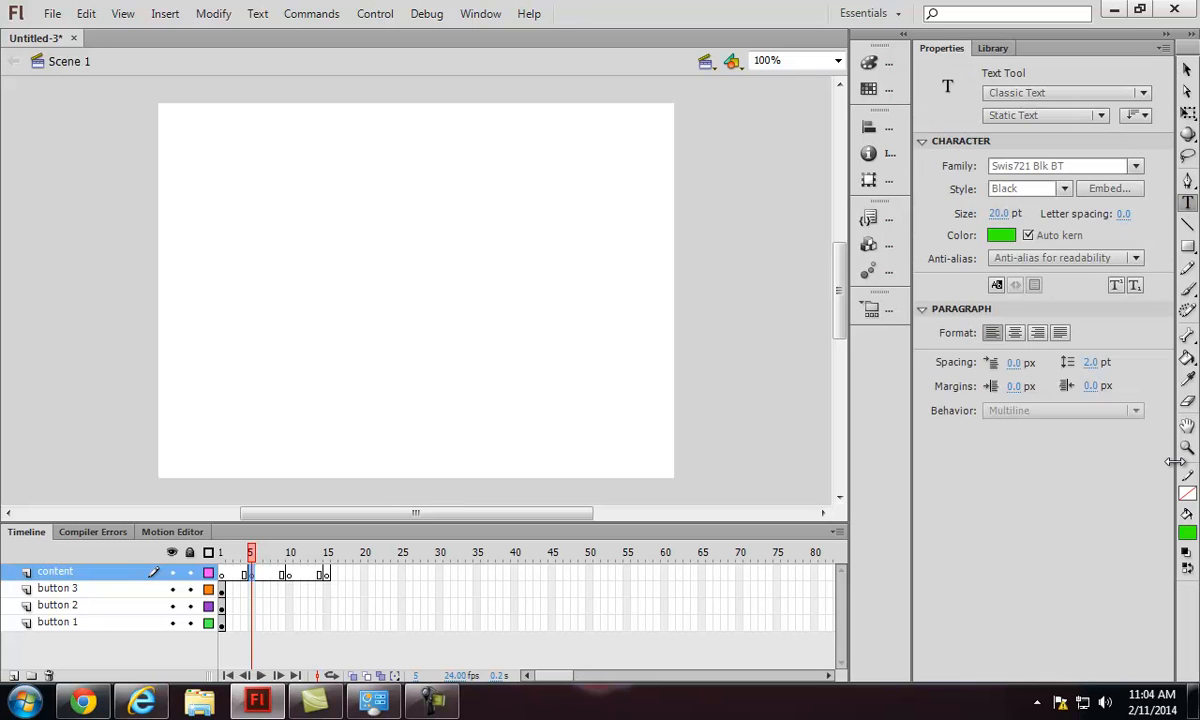
click(1187, 533)
click(920, 481)
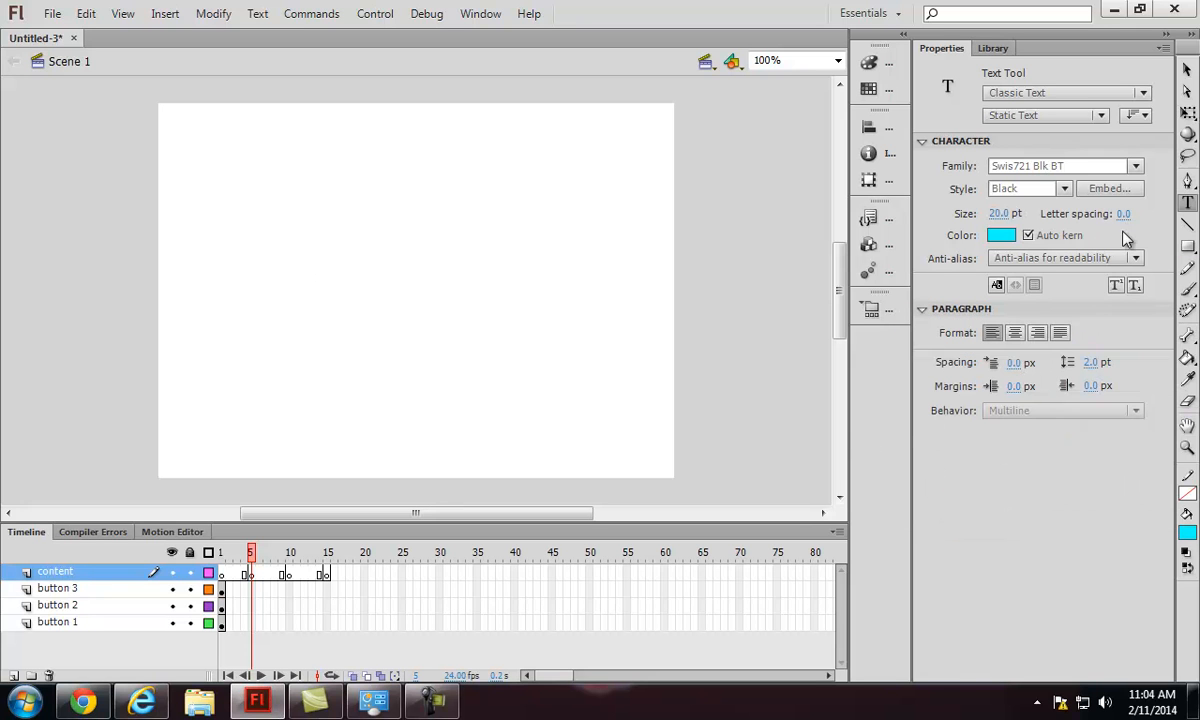
click(1000, 214)
click(304, 233)
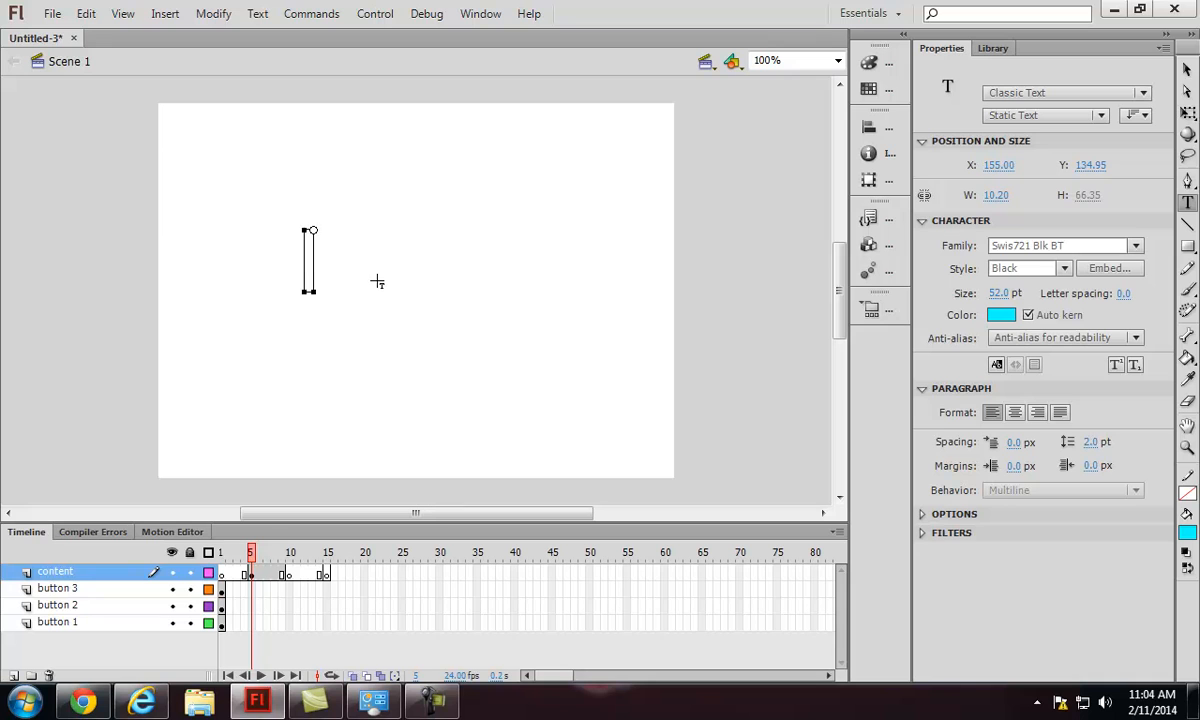
text(button 1)
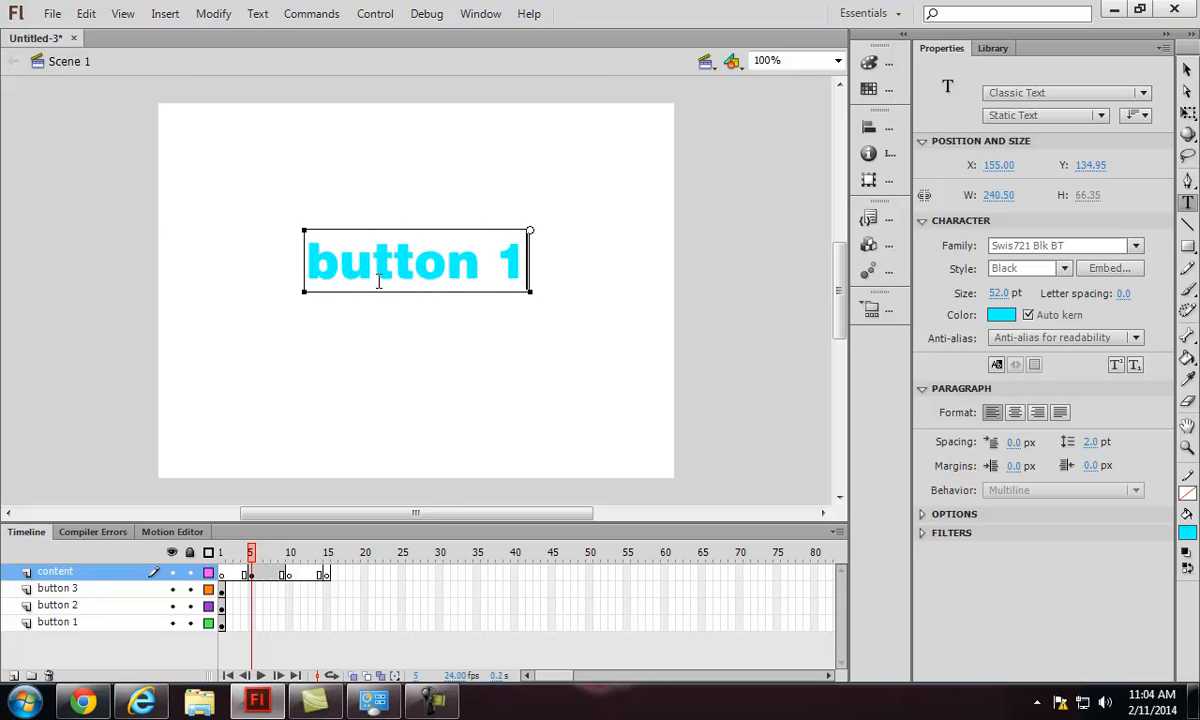
key(Return)
text(content)
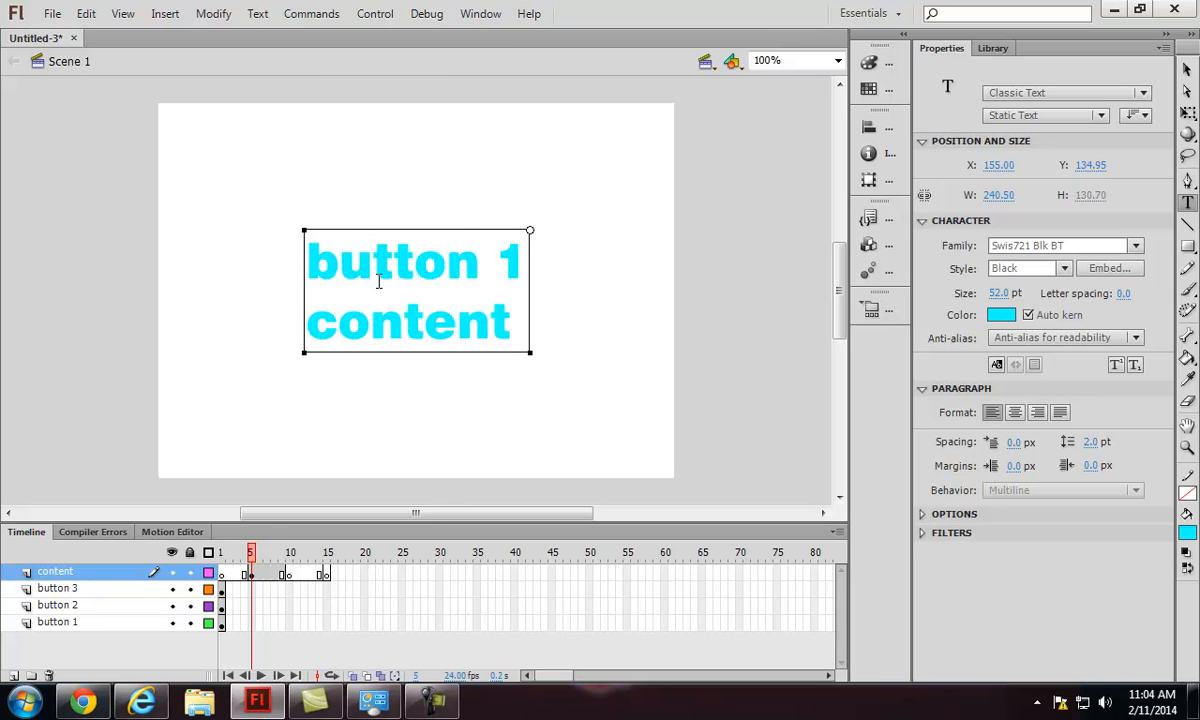
key(Escape)
key(v)
drag(447, 279, 453, 220)
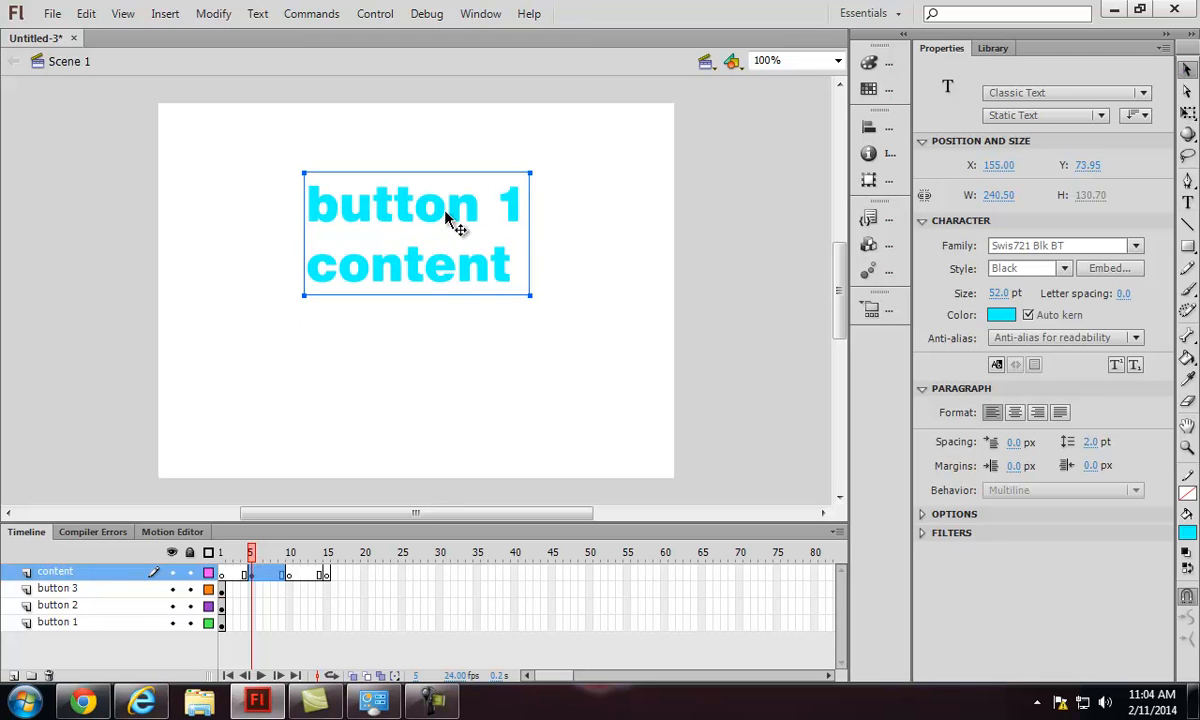
At frame 10 of the content layer, add red text "button 2" over "content" at about X 149, Y 103
click(287, 575)
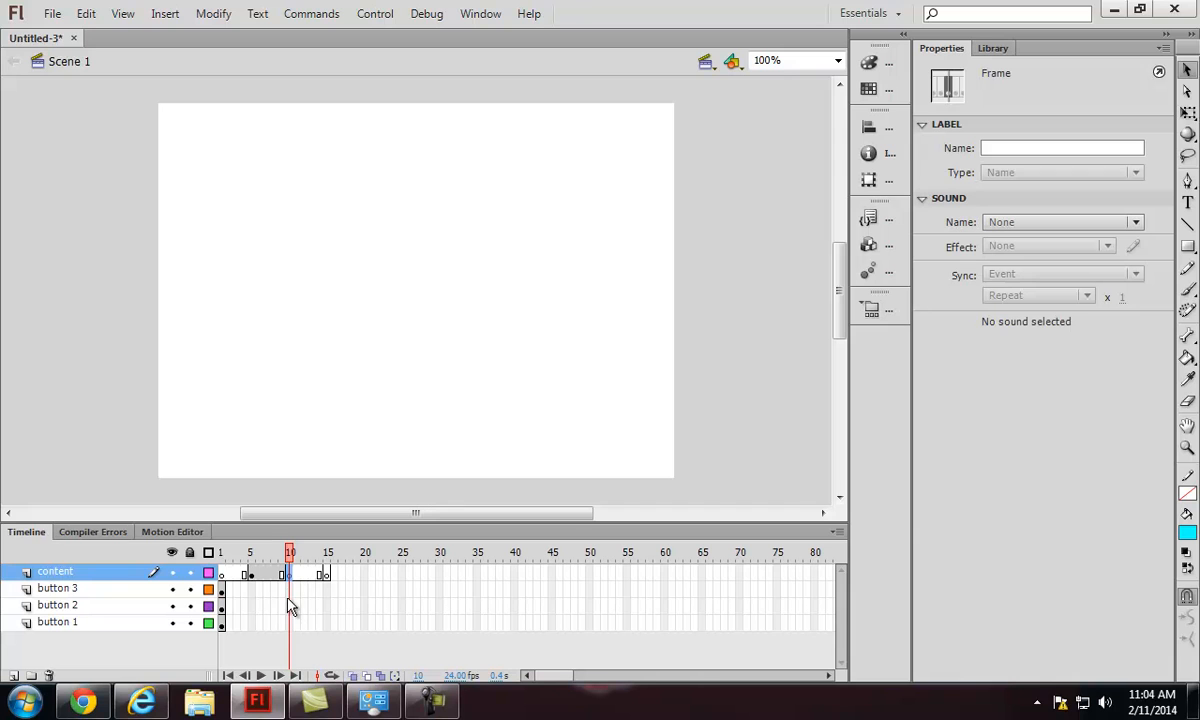
click(1188, 534)
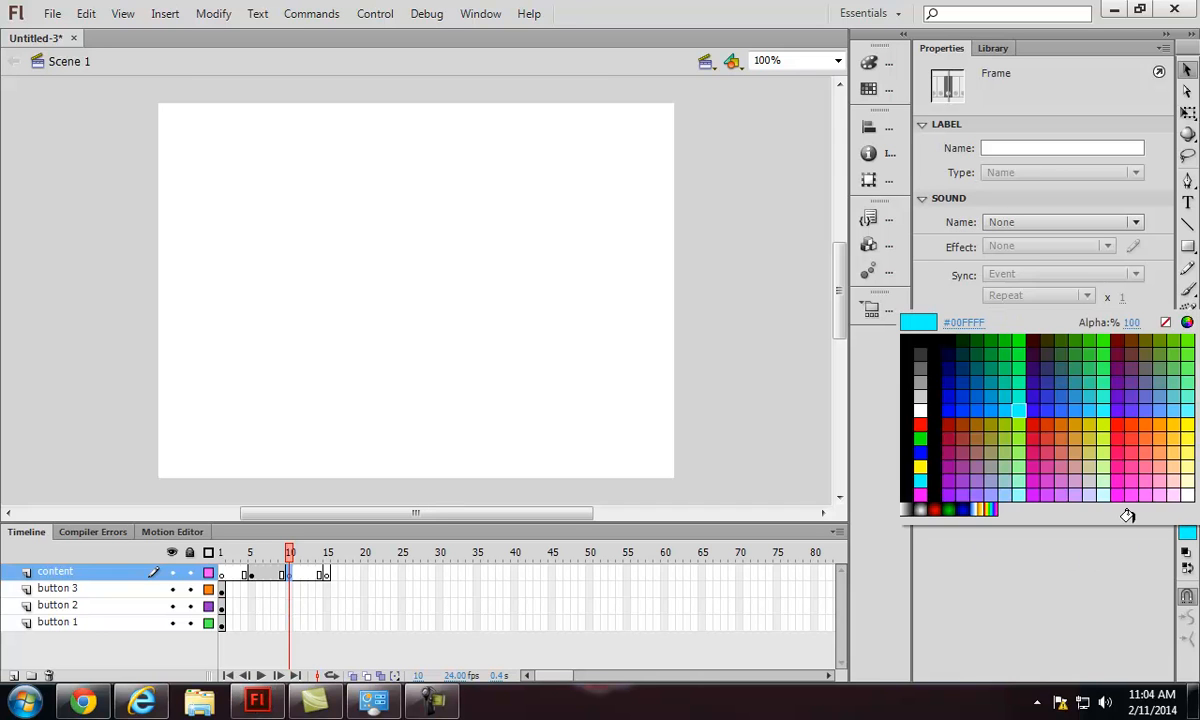
click(926, 426)
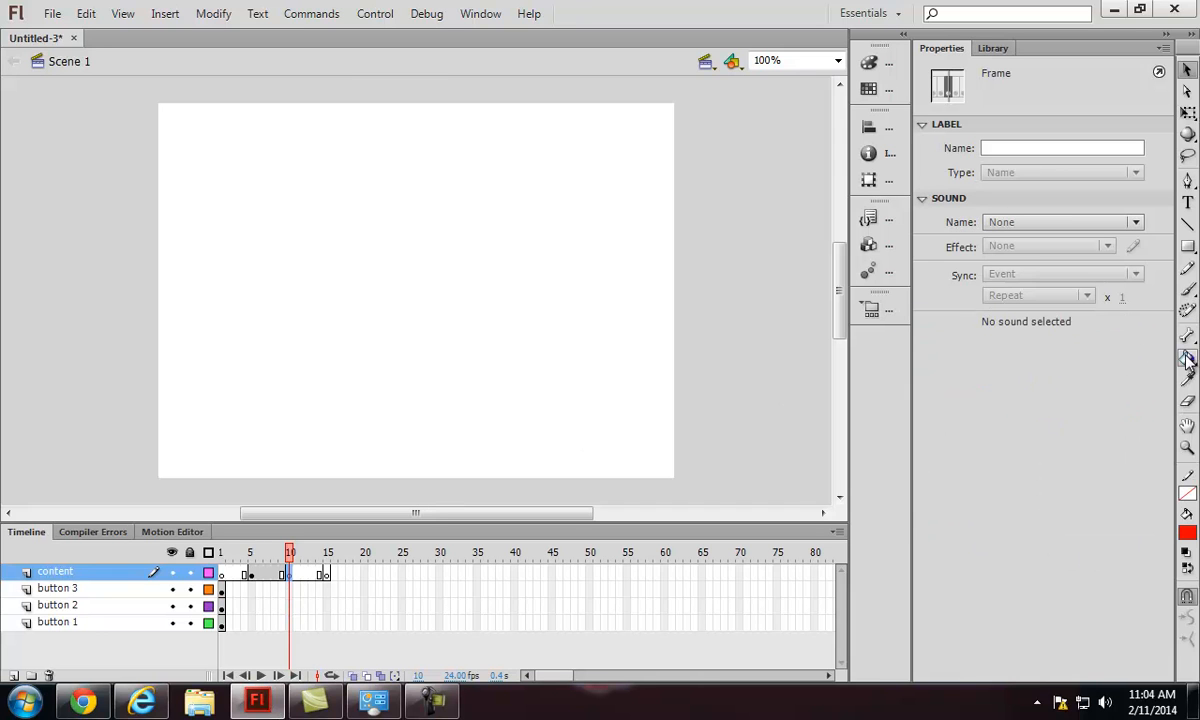
click(1188, 202)
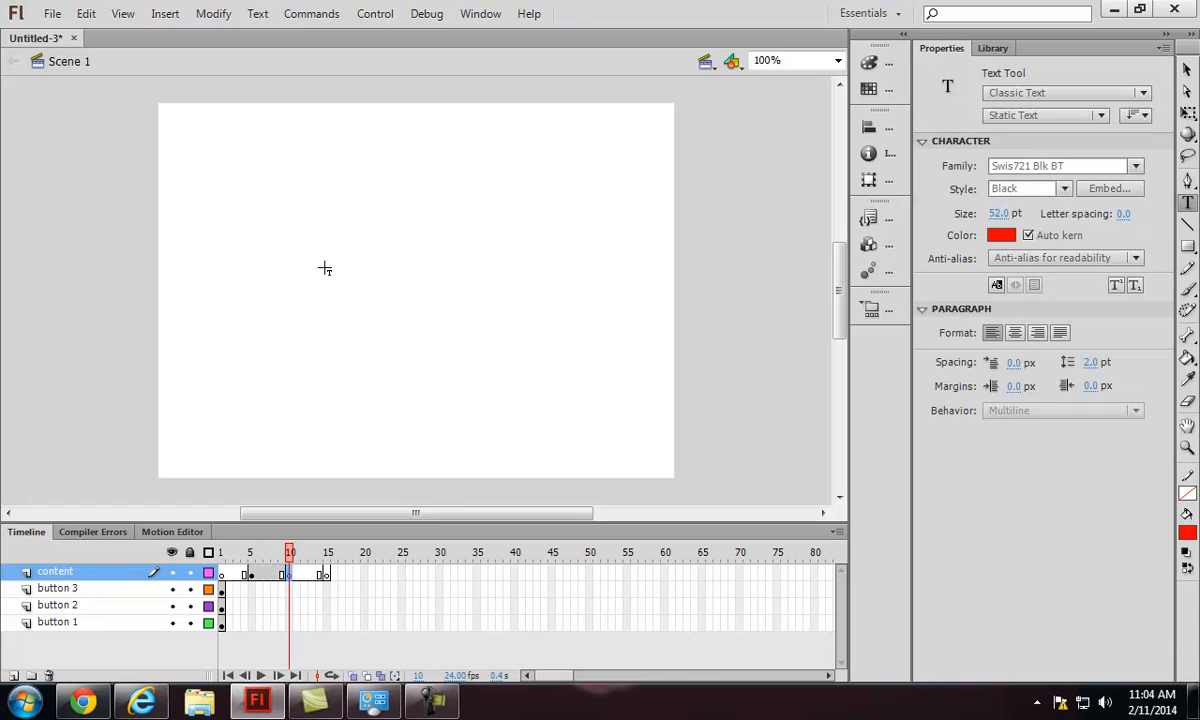
click(305, 203)
text(button 2)
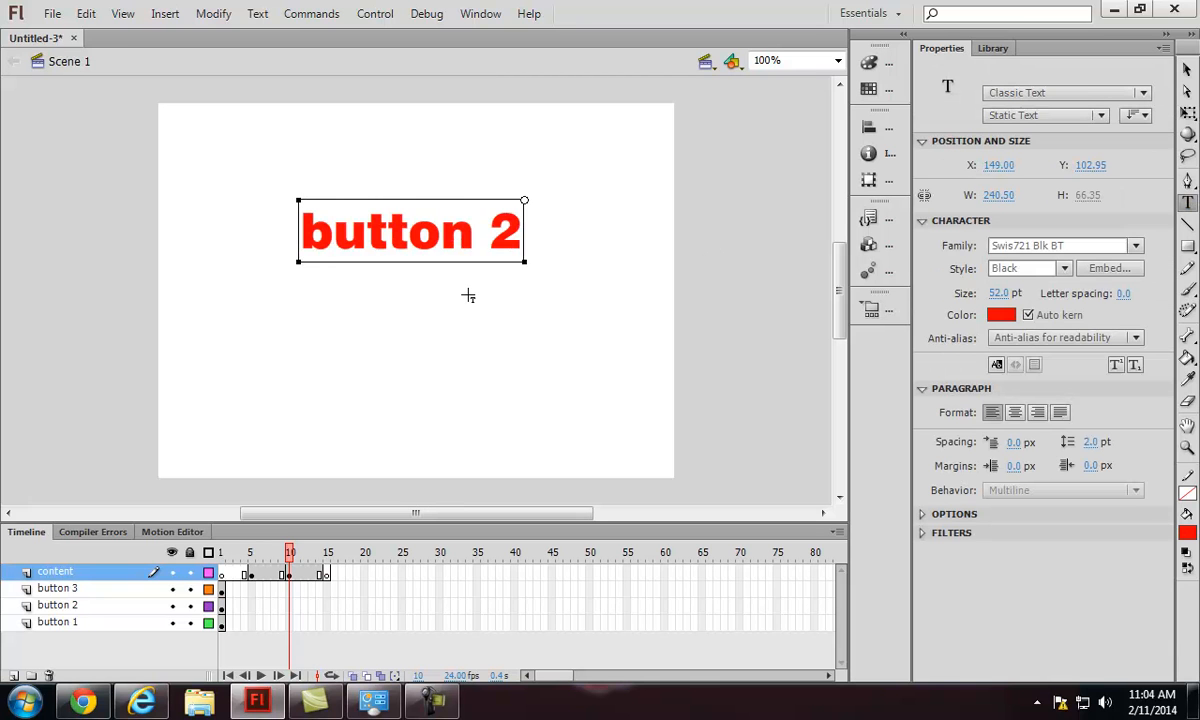
key(Return)
text(content)
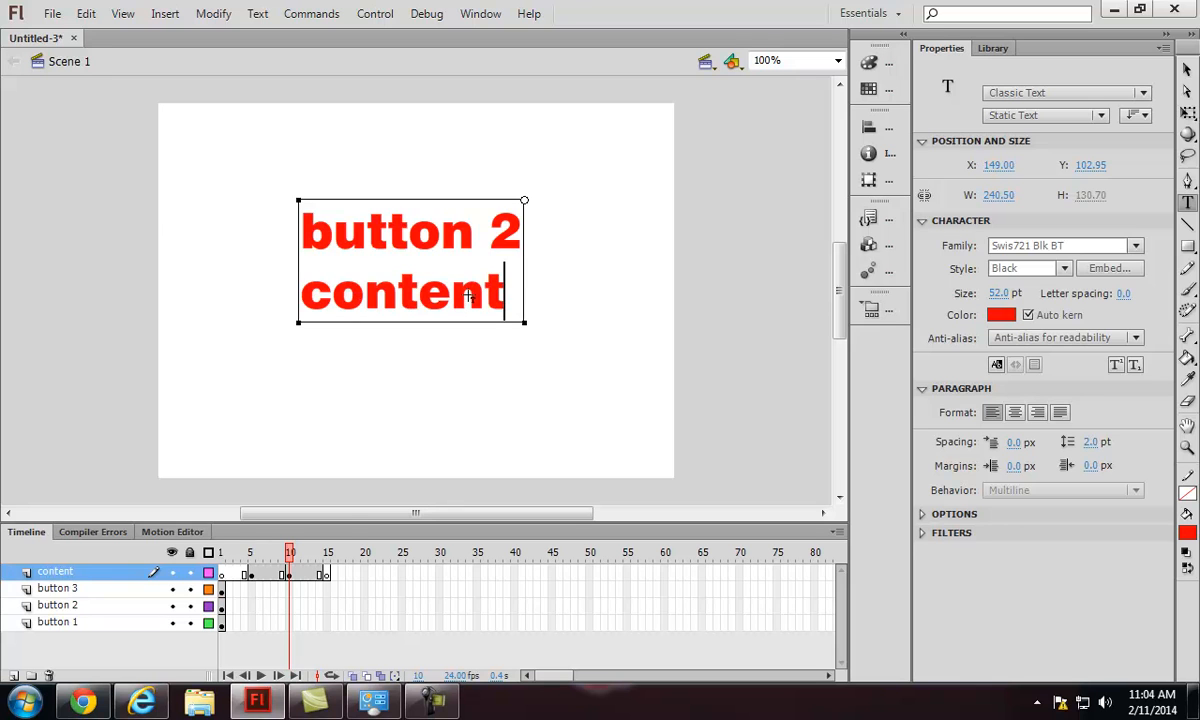
At frame 15 of the content layer, add green text "button 3" over "content" at about X 145, Y 86
click(325, 574)
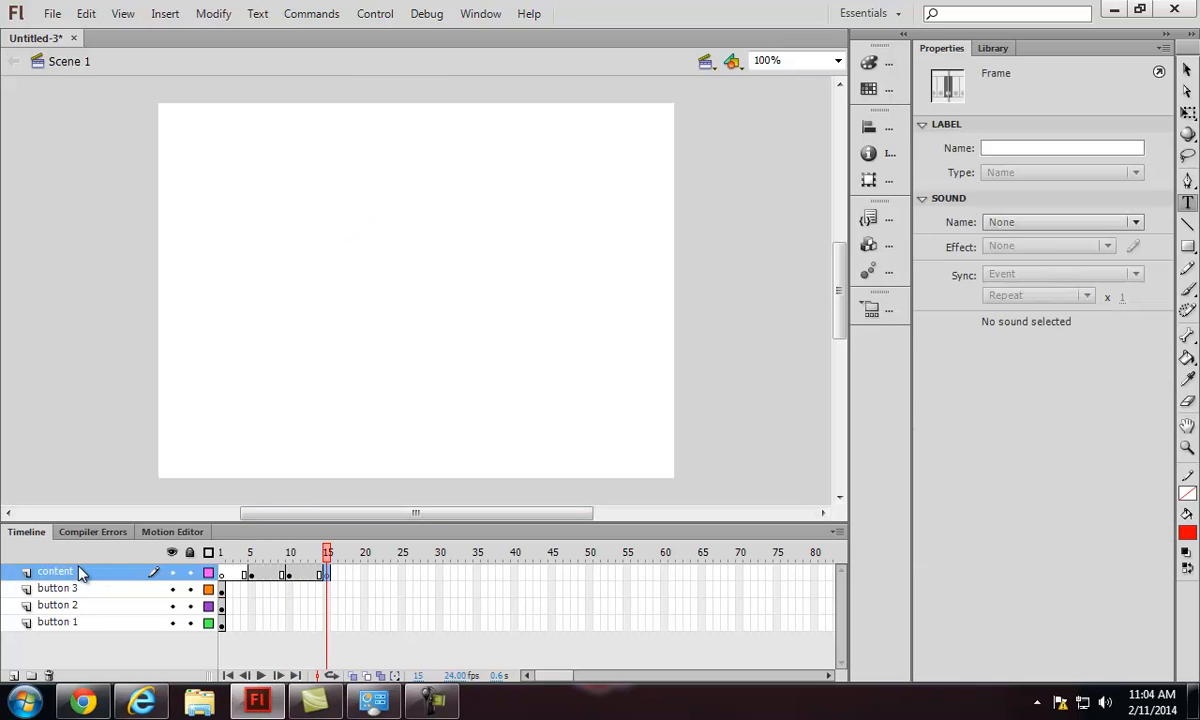
click(1189, 531)
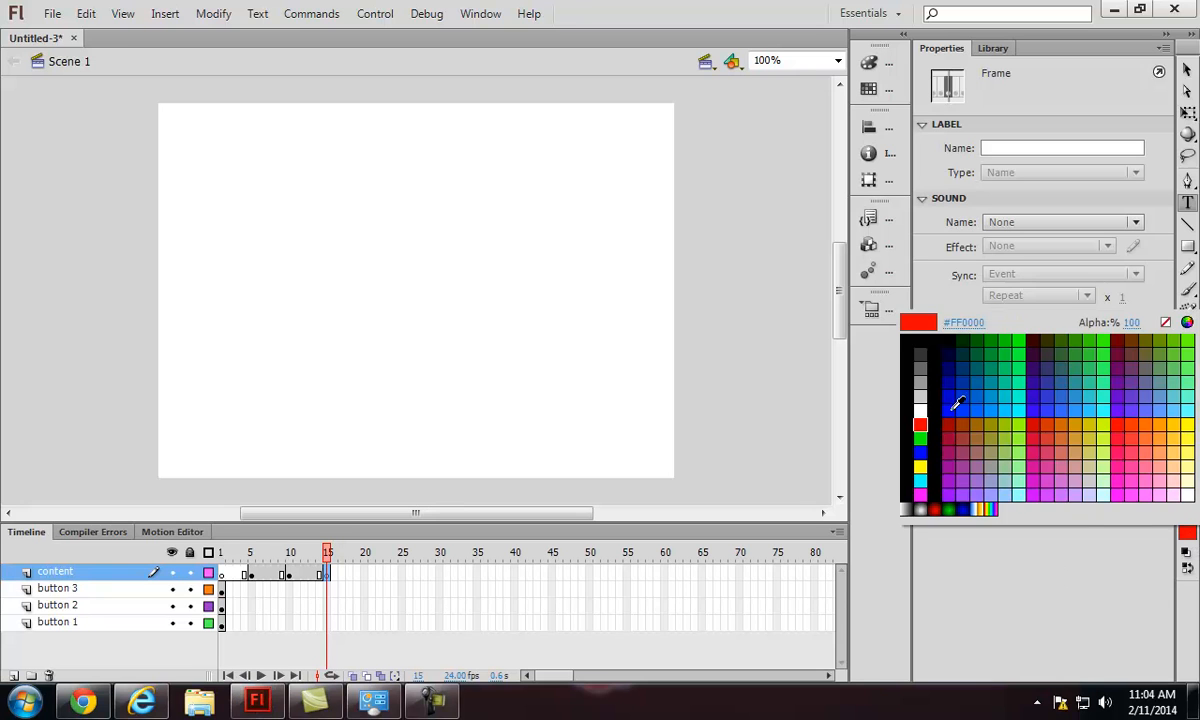
click(920, 437)
click(296, 187)
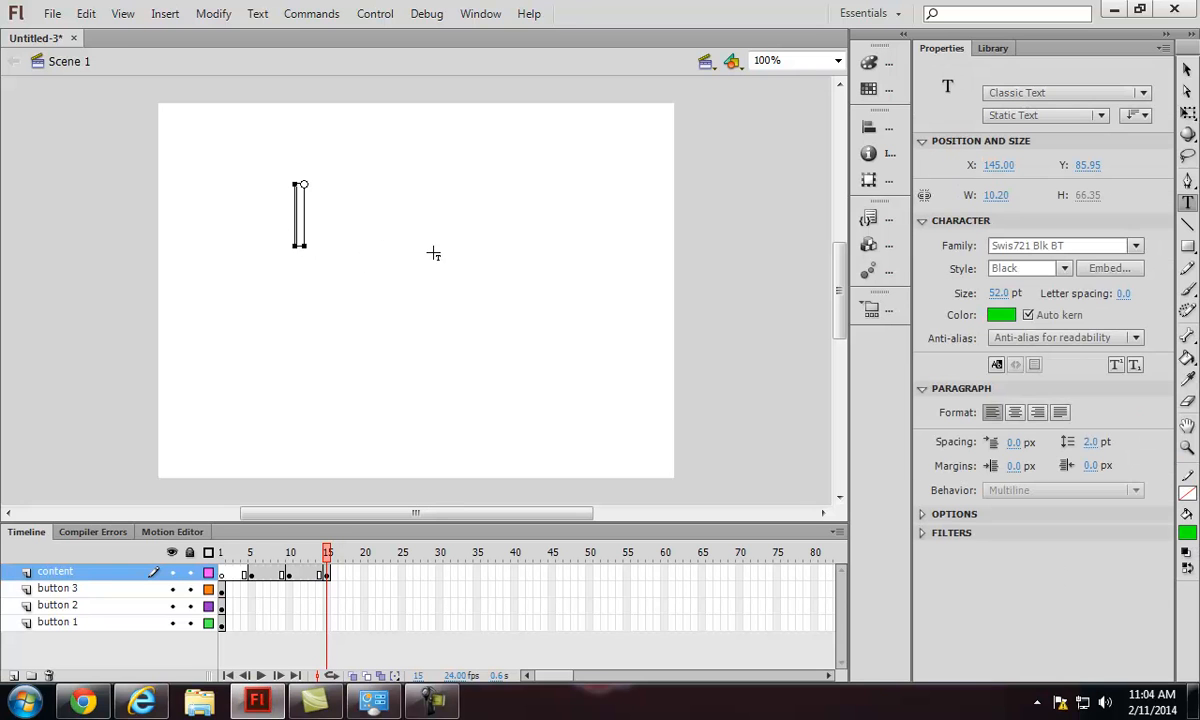
text(c)
key(BackSpace)
text(button)
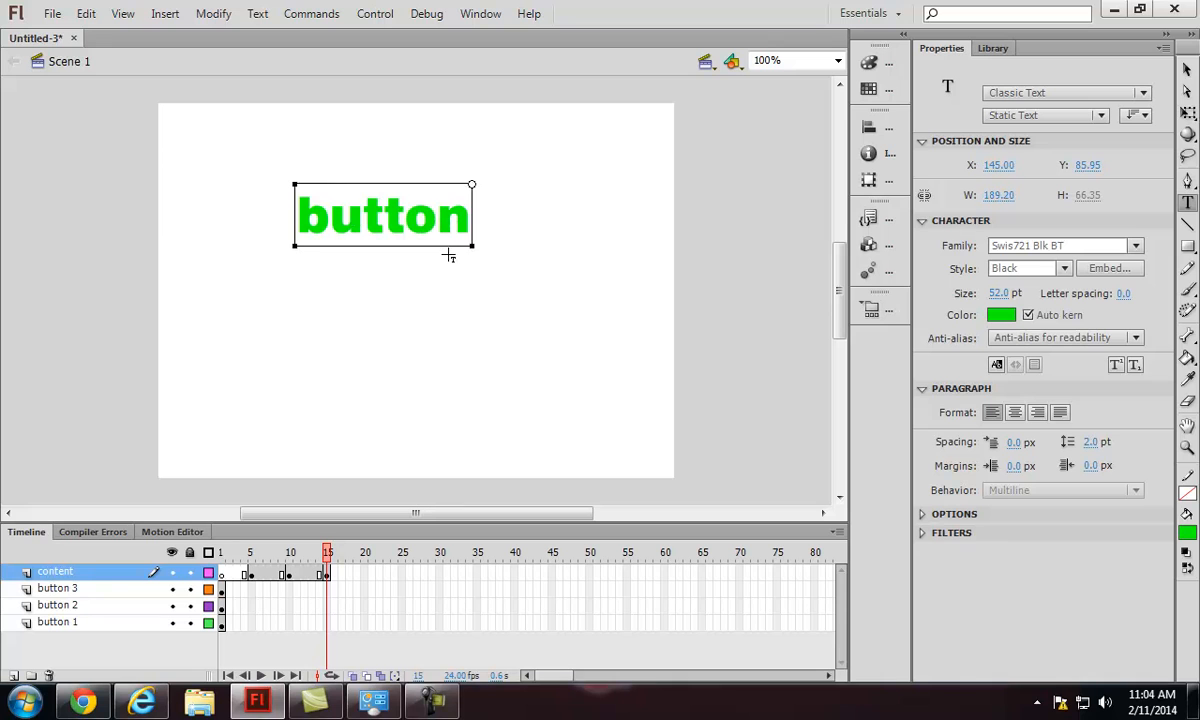
text( 3)
key(Return)
text(cone)
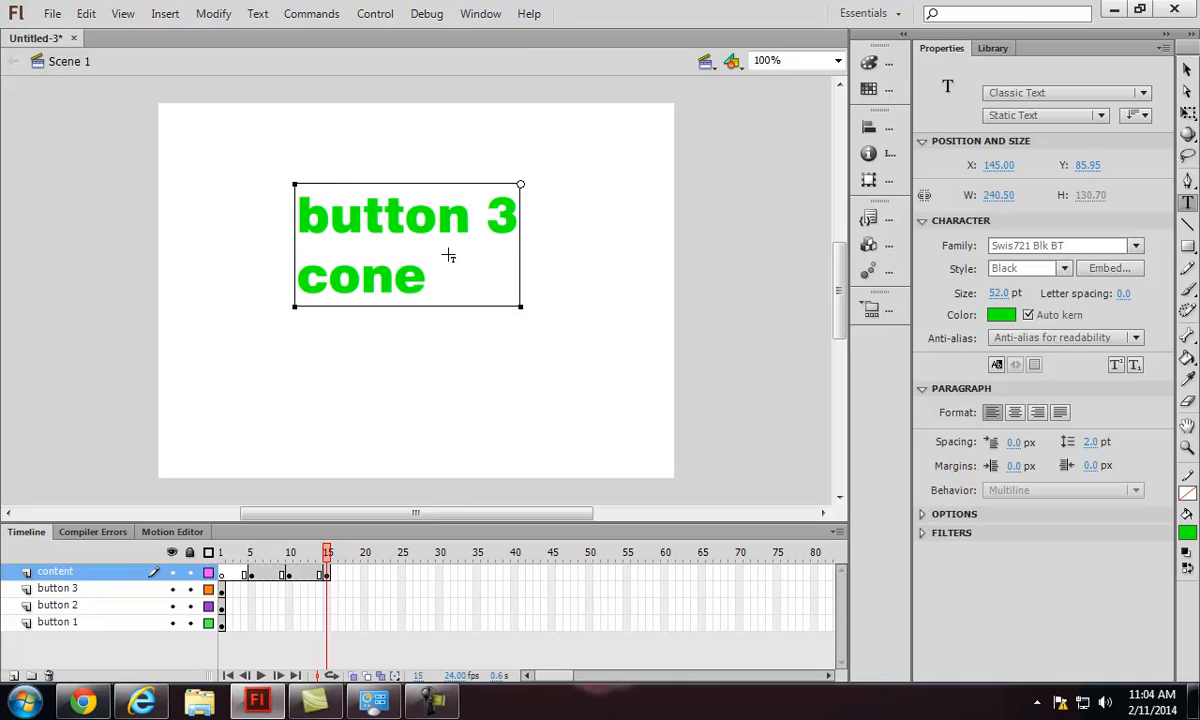
key(BackSpace)
text(tent)
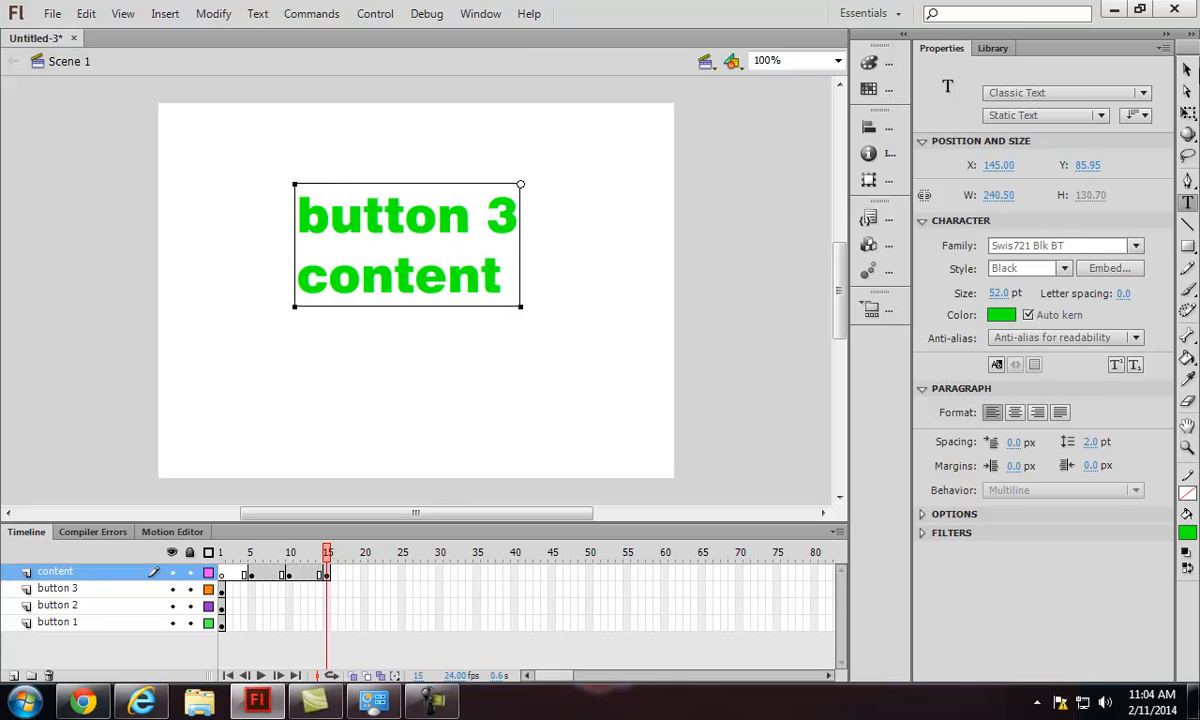
click(1187, 70)
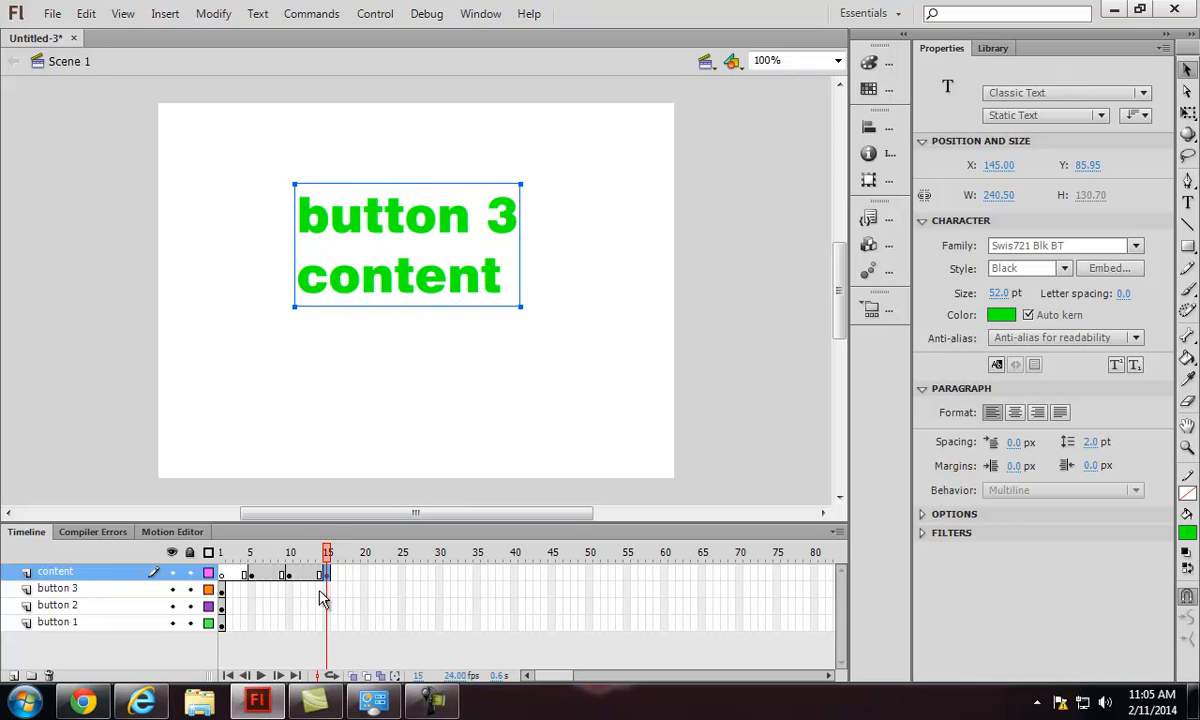
Review the content layer's texts at frames 5, 10 and 15 and check how far the button layers extend along the timeline
click(250, 575)
click(291, 576)
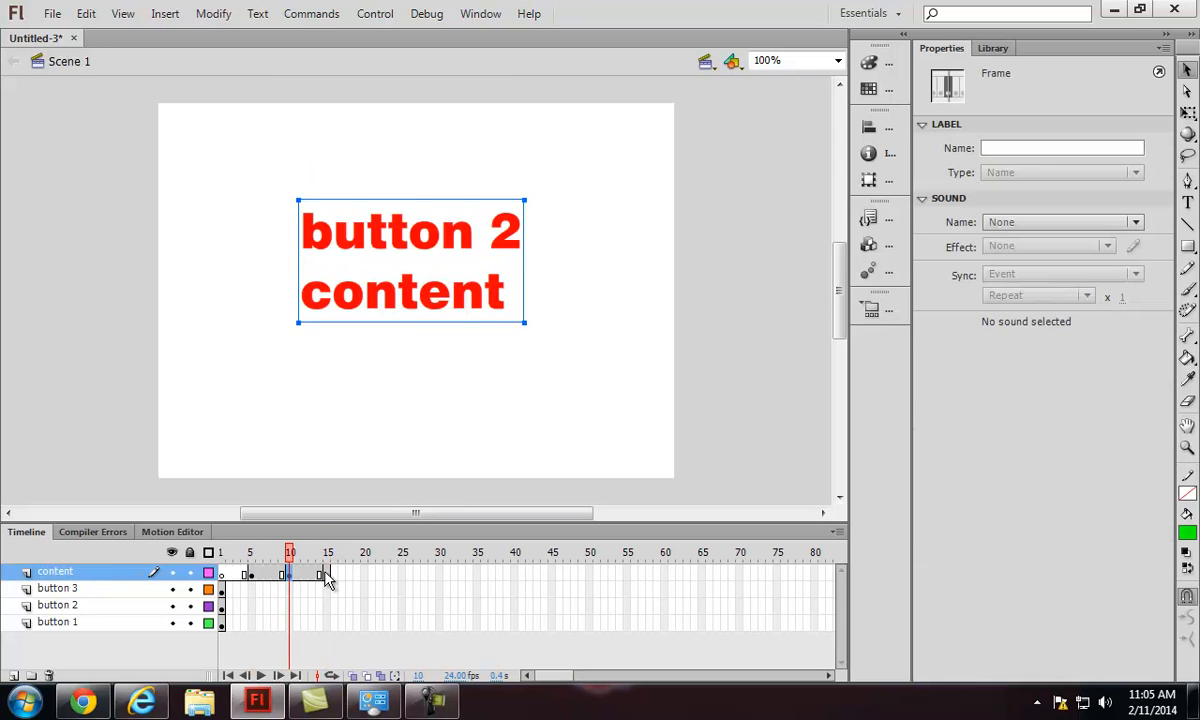
click(327, 577)
click(247, 577)
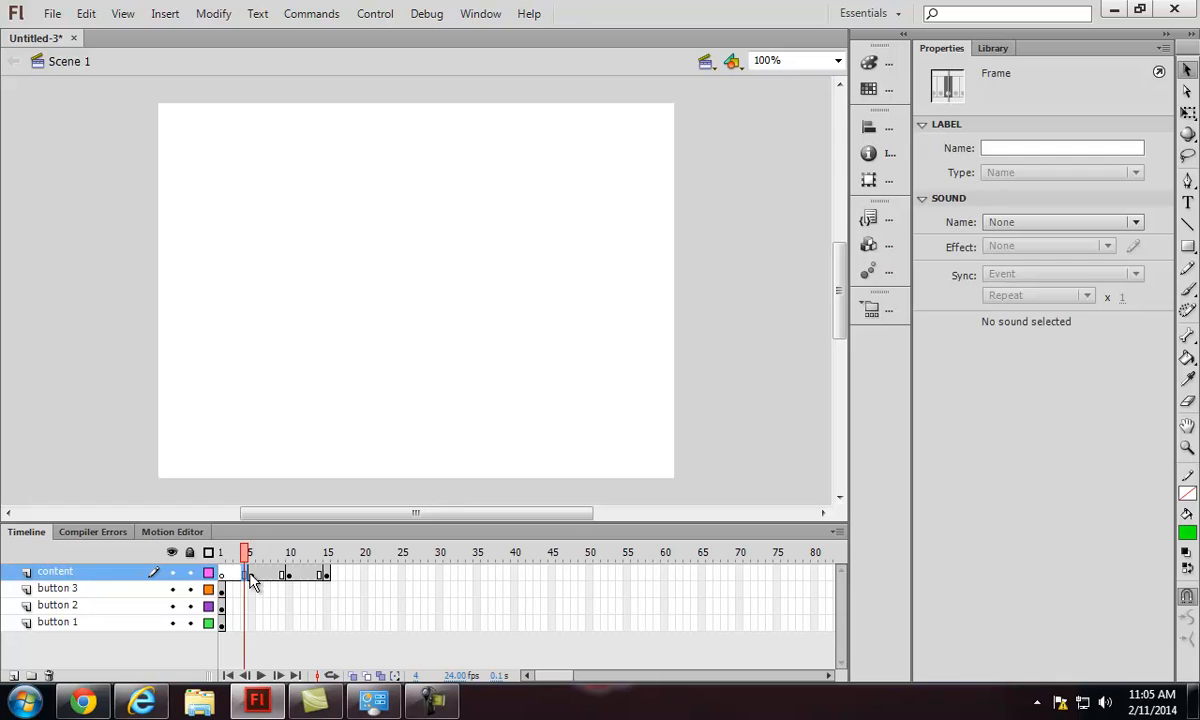
click(250, 576)
click(290, 576)
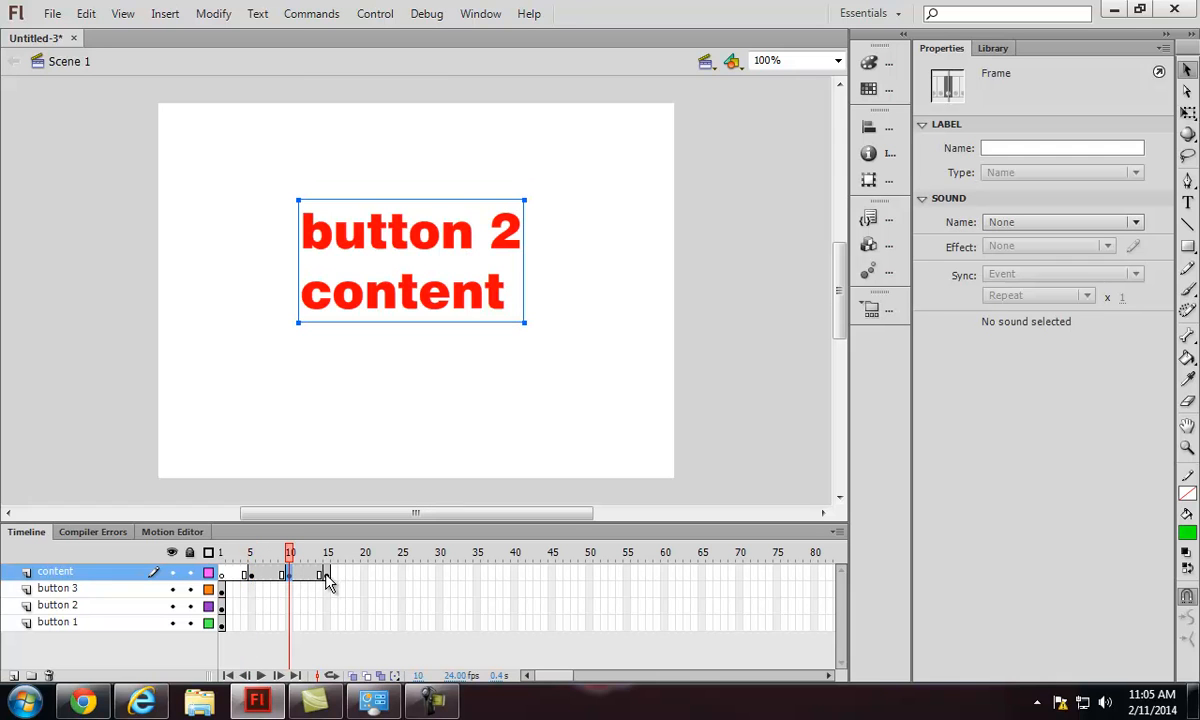
click(327, 577)
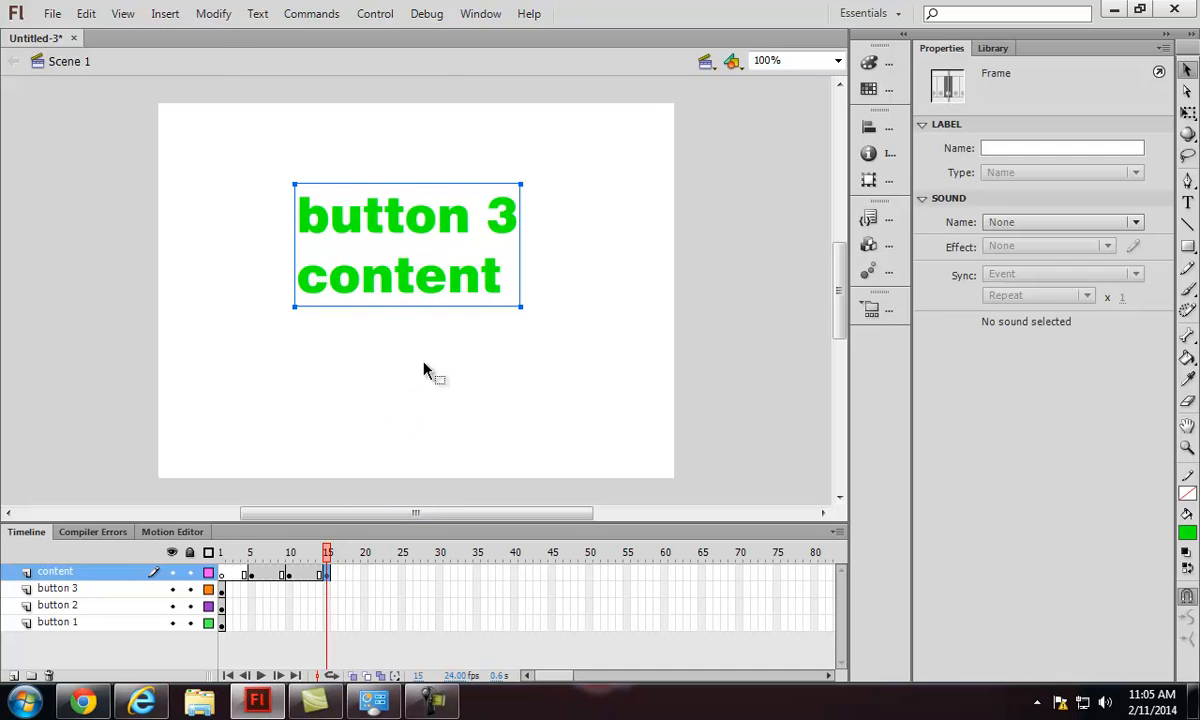
click(222, 590)
click(222, 606)
click(222, 590)
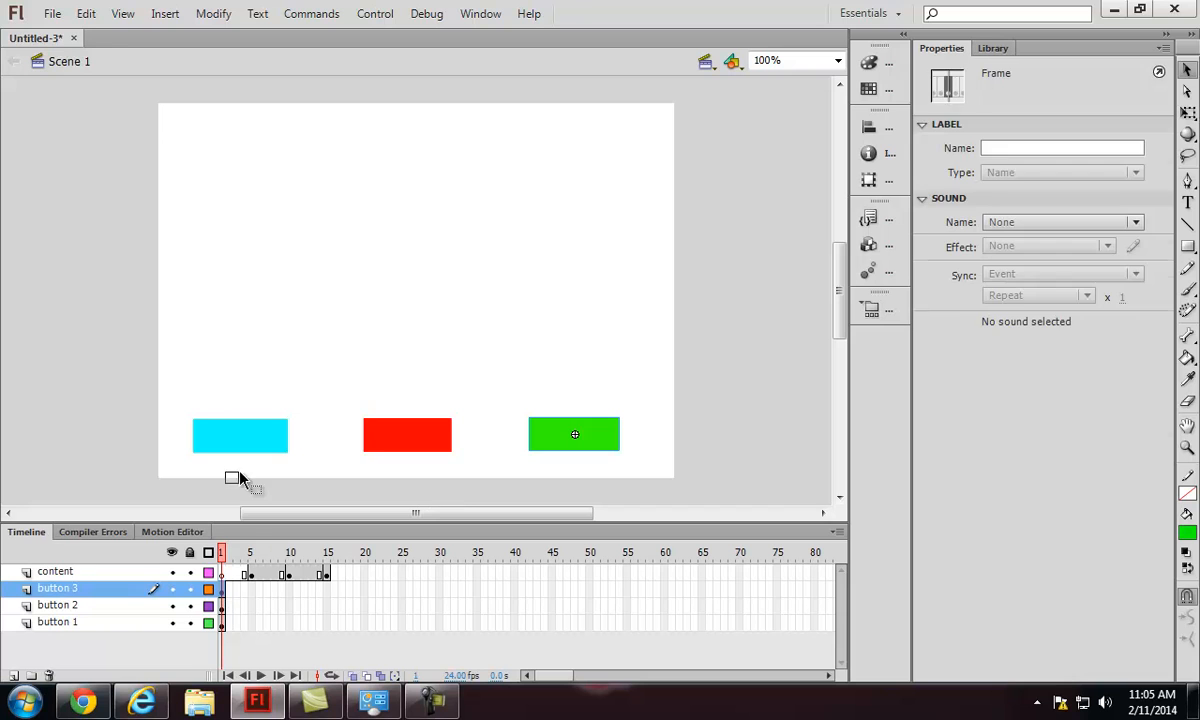
drag(240, 472, 243, 474)
click(223, 591)
drag(227, 560, 327, 575)
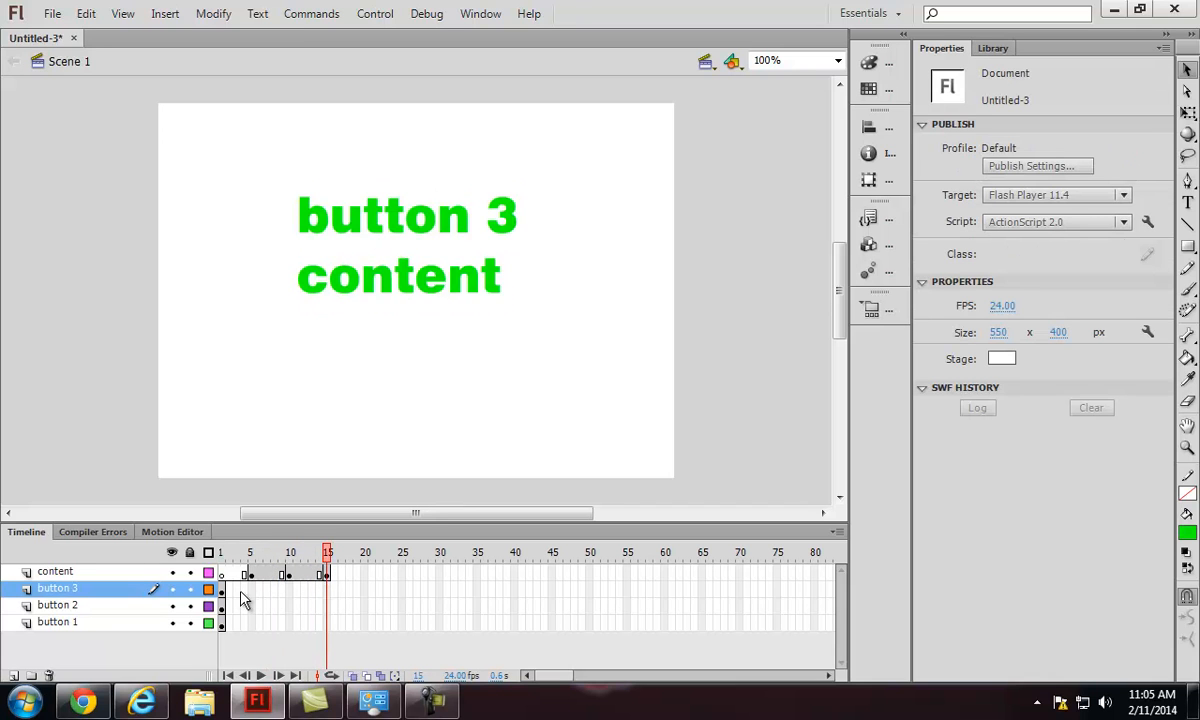
Extend the button 3, button 2 and button 1 layers to frame 15 by inserting a regular frame on each
right_click(331, 597)
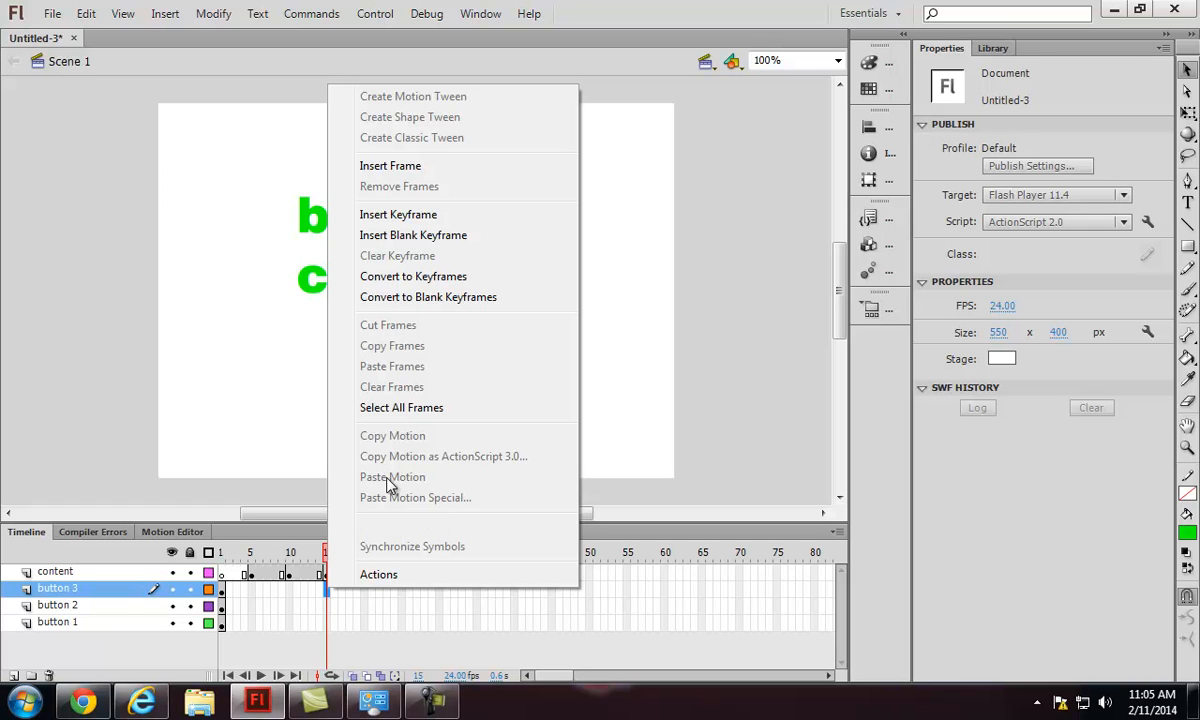
click(410, 175)
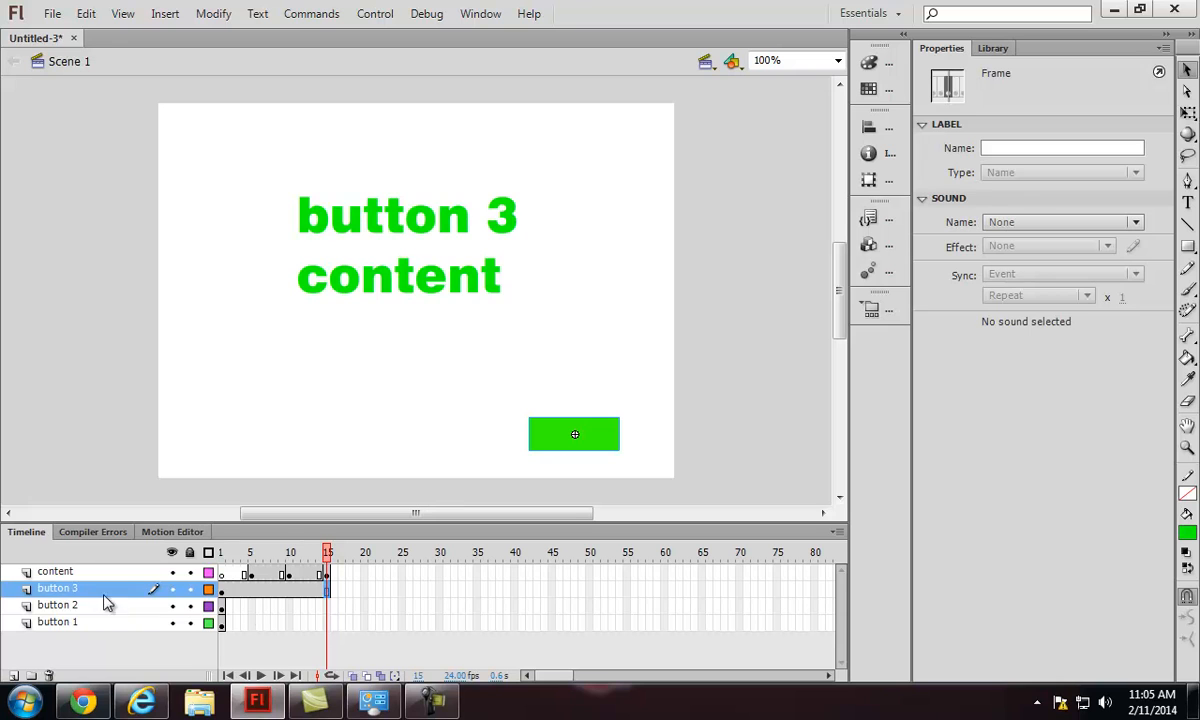
right_click(327, 608)
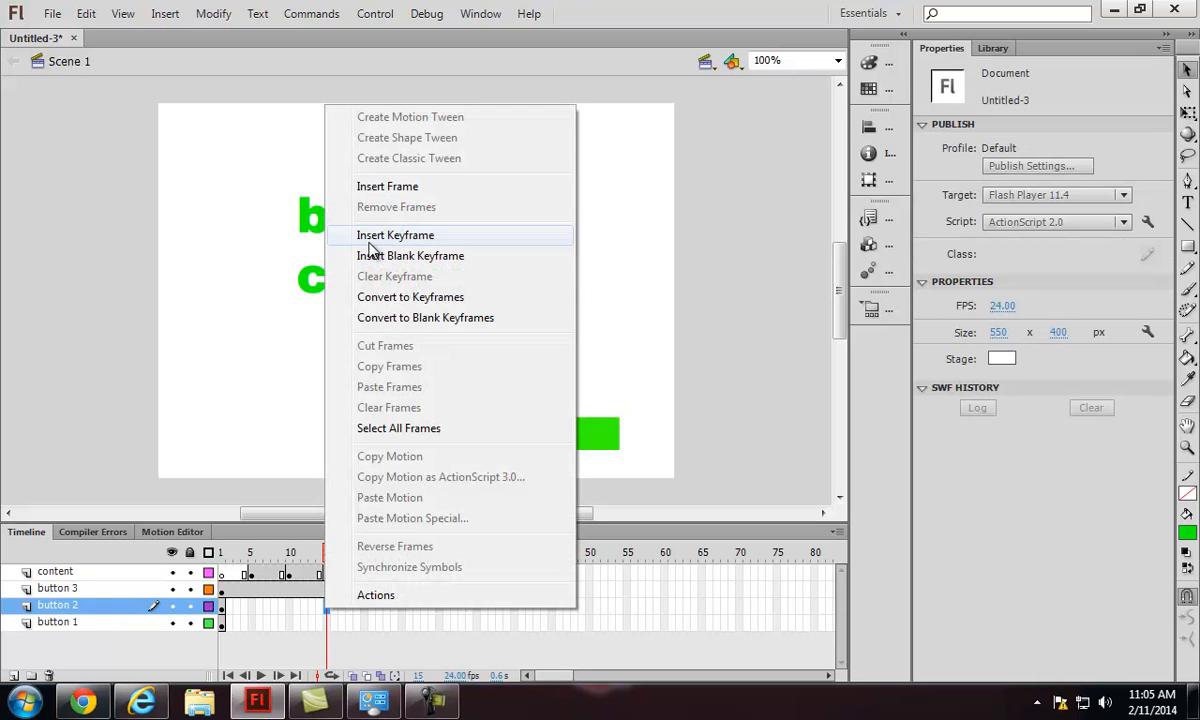
click(388, 192)
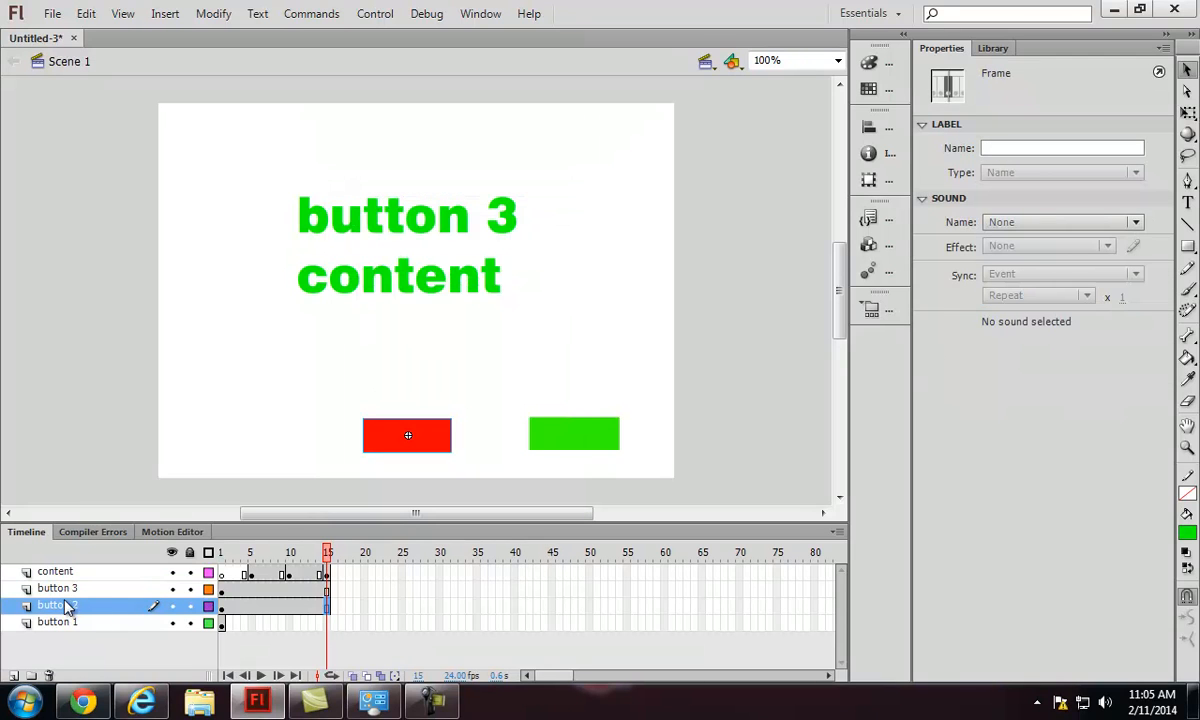
right_click(328, 624)
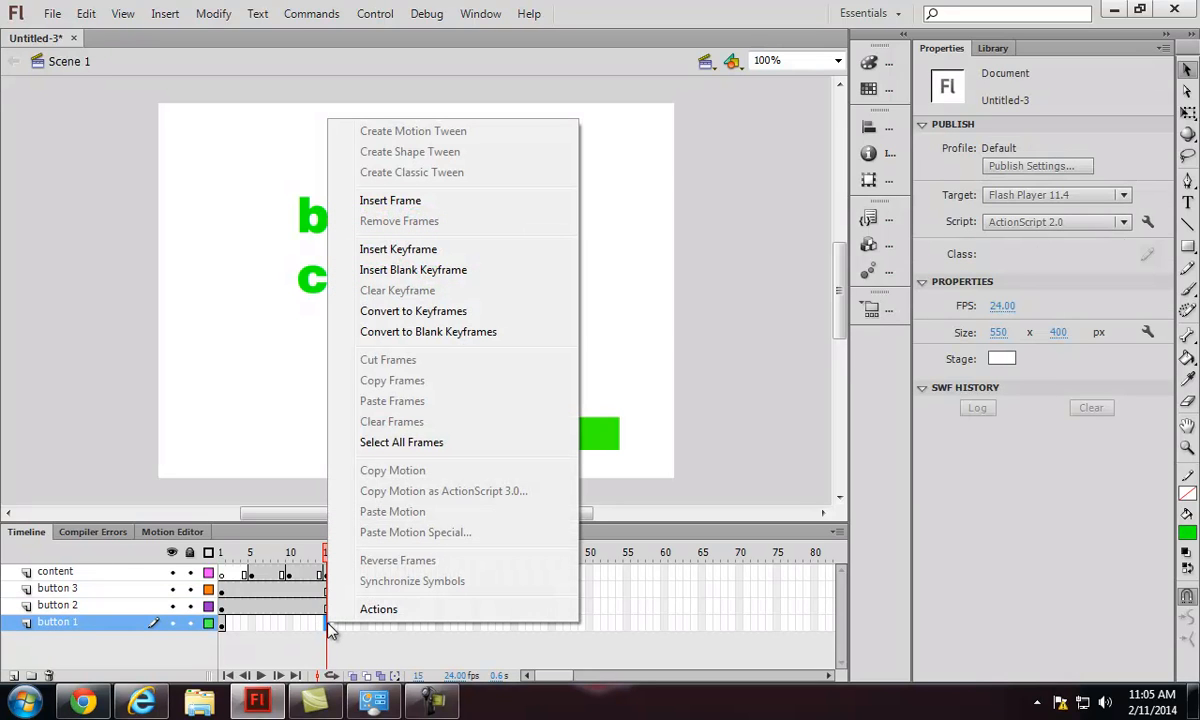
click(390, 201)
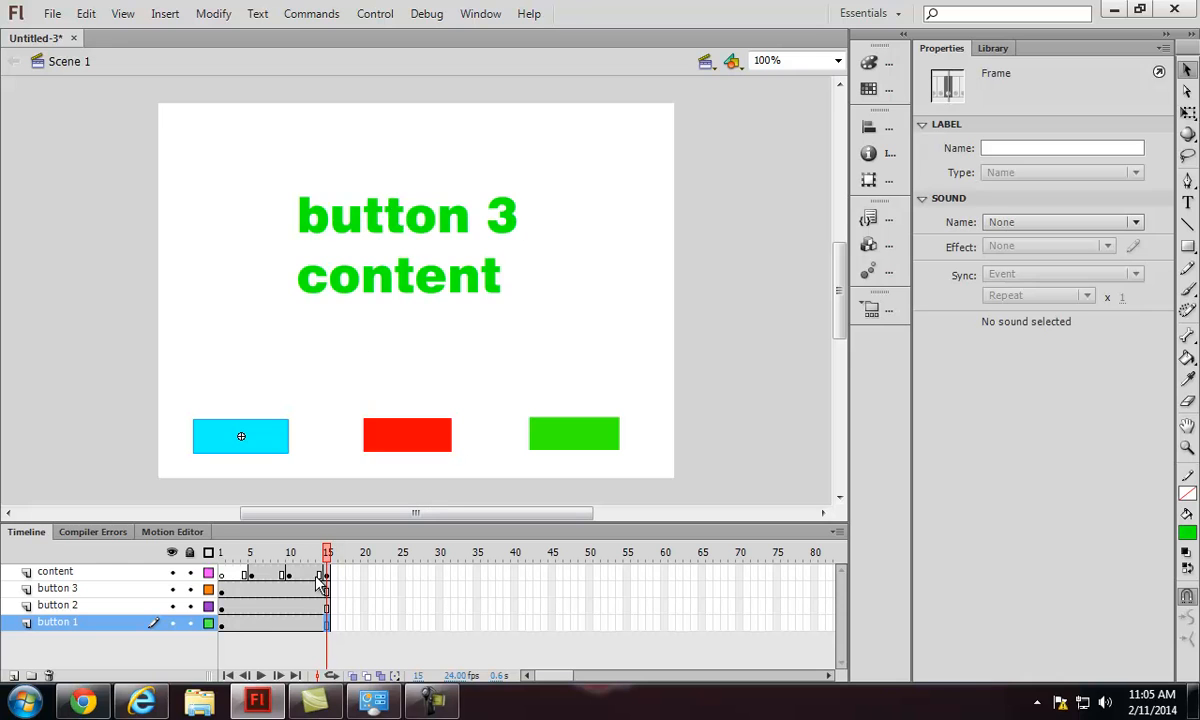
Play the timeline from frame 1 to 15 to check the buttons against the content, and return to frame 1 on the button 3 layer
drag(325, 552, 222, 556)
key(Return)
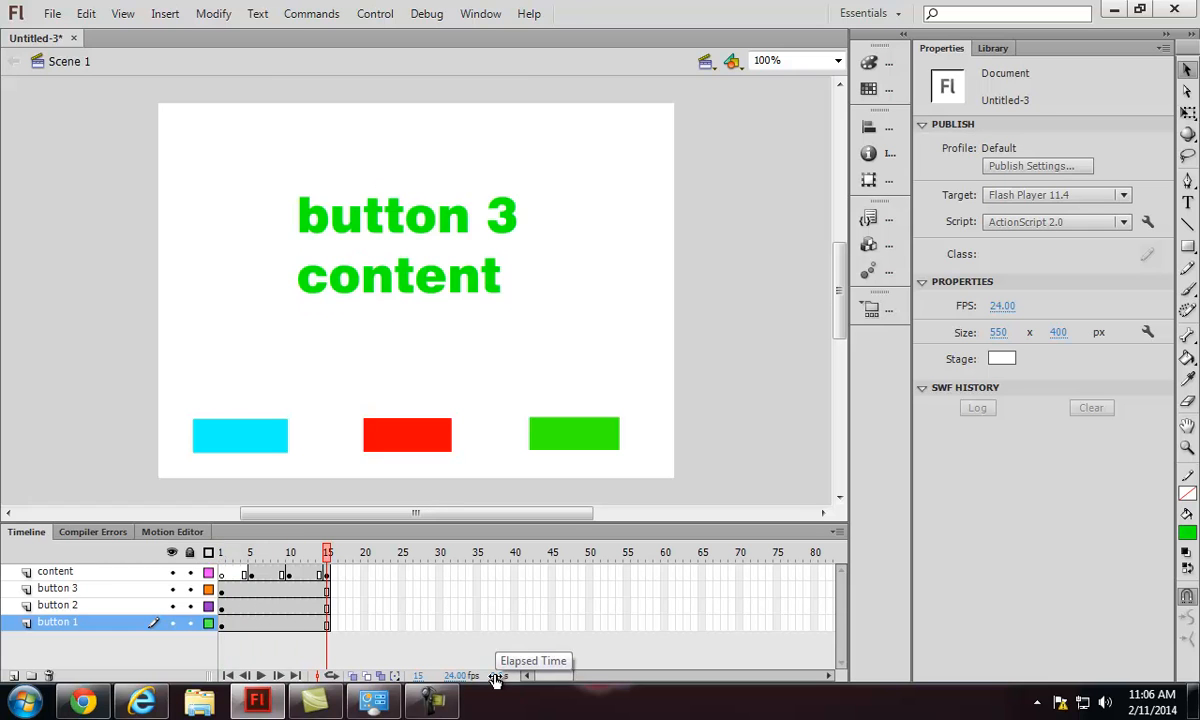
mouse_move(322, 553)
mouse_down()
mouse_move(221, 553)
mouse_move(254, 563)
mouse_move(195, 567)
mouse_move(328, 560)
mouse_up()
click(232, 573)
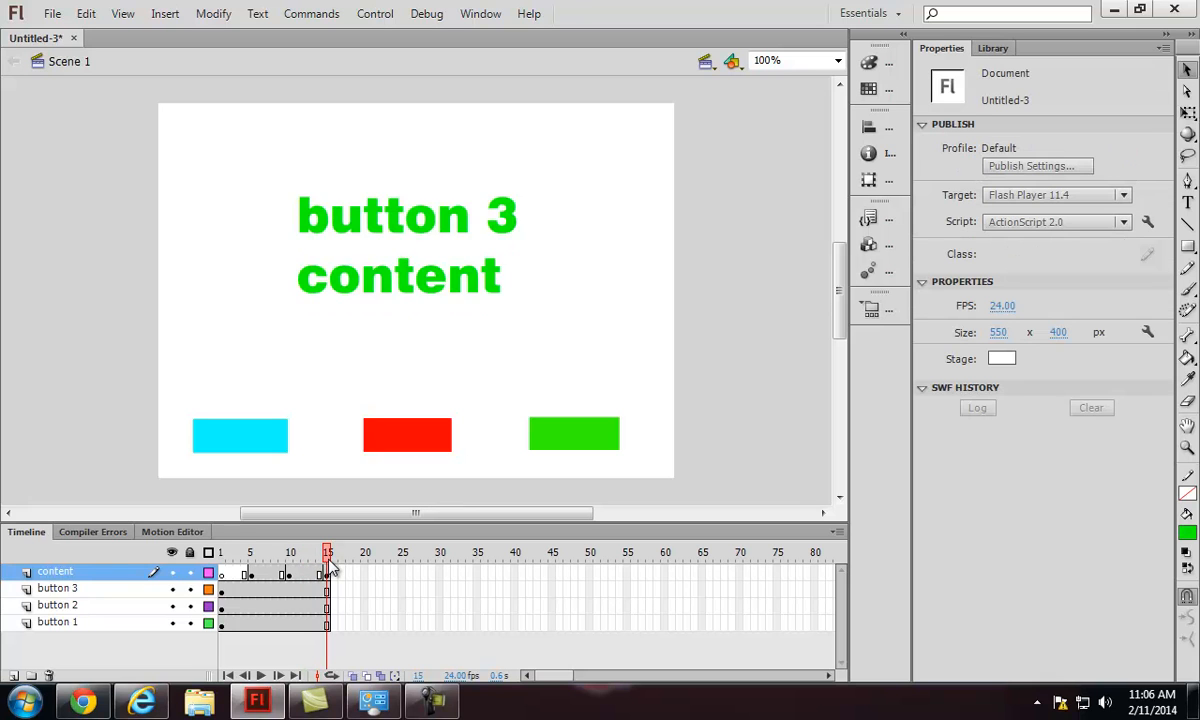
click(223, 590)
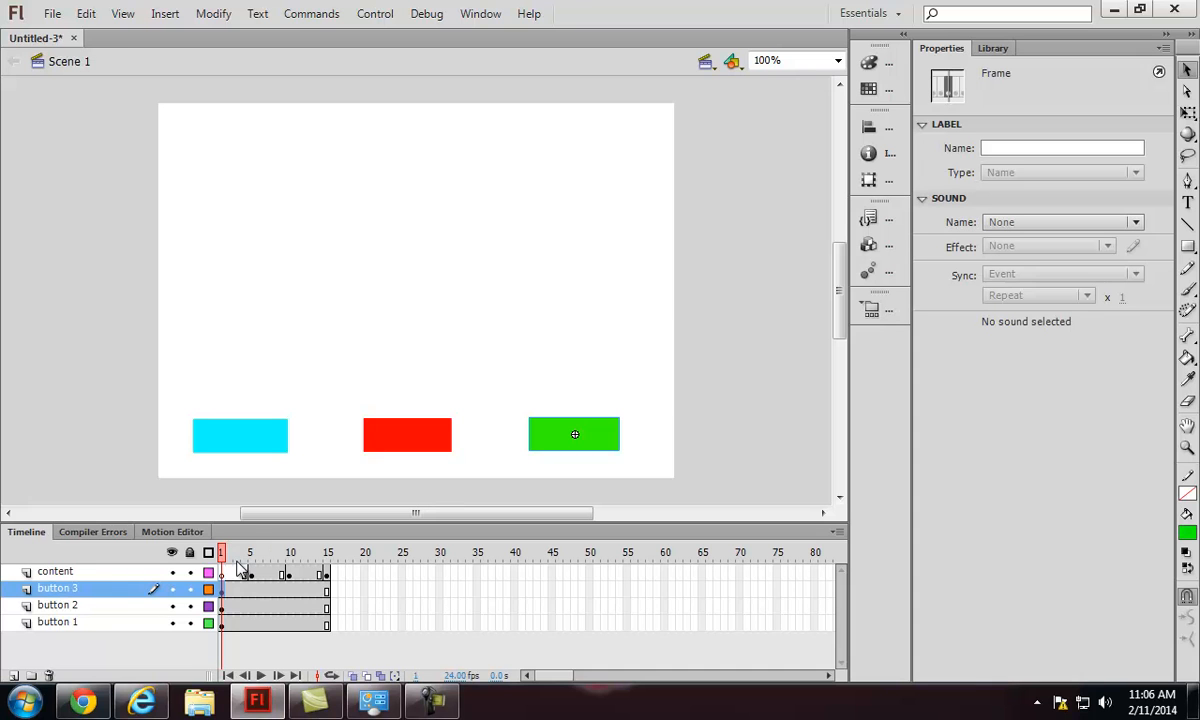
Test the movie, move the preview window clear of the timeline to watch the playback, and close the preview
key(ctrl+Return)
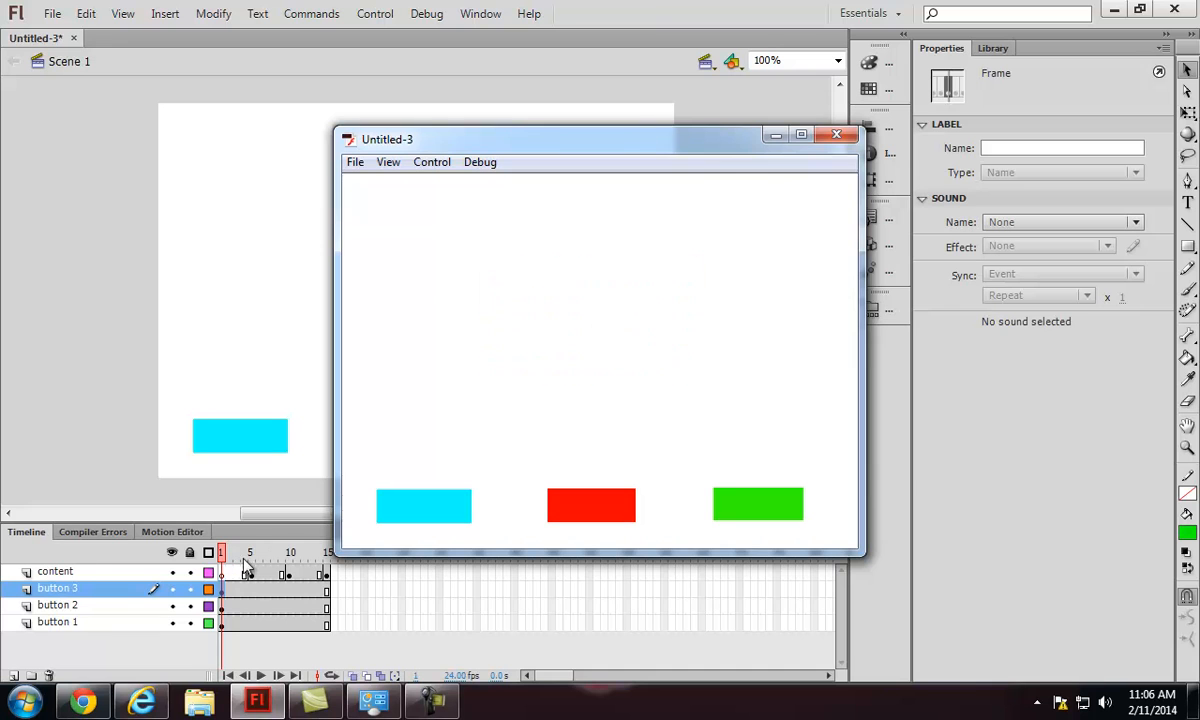
drag(675, 150, 565, 101)
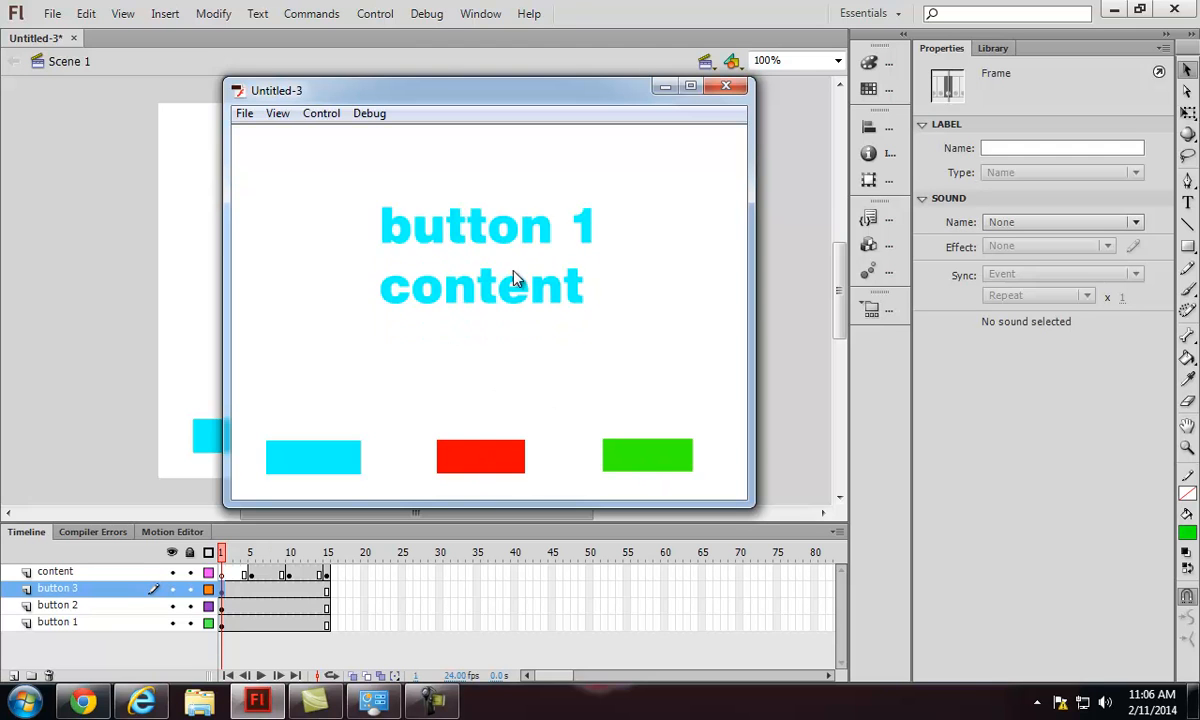
click(737, 90)
Select the cyan button at frame 1 of the button 1 layer
click(222, 605)
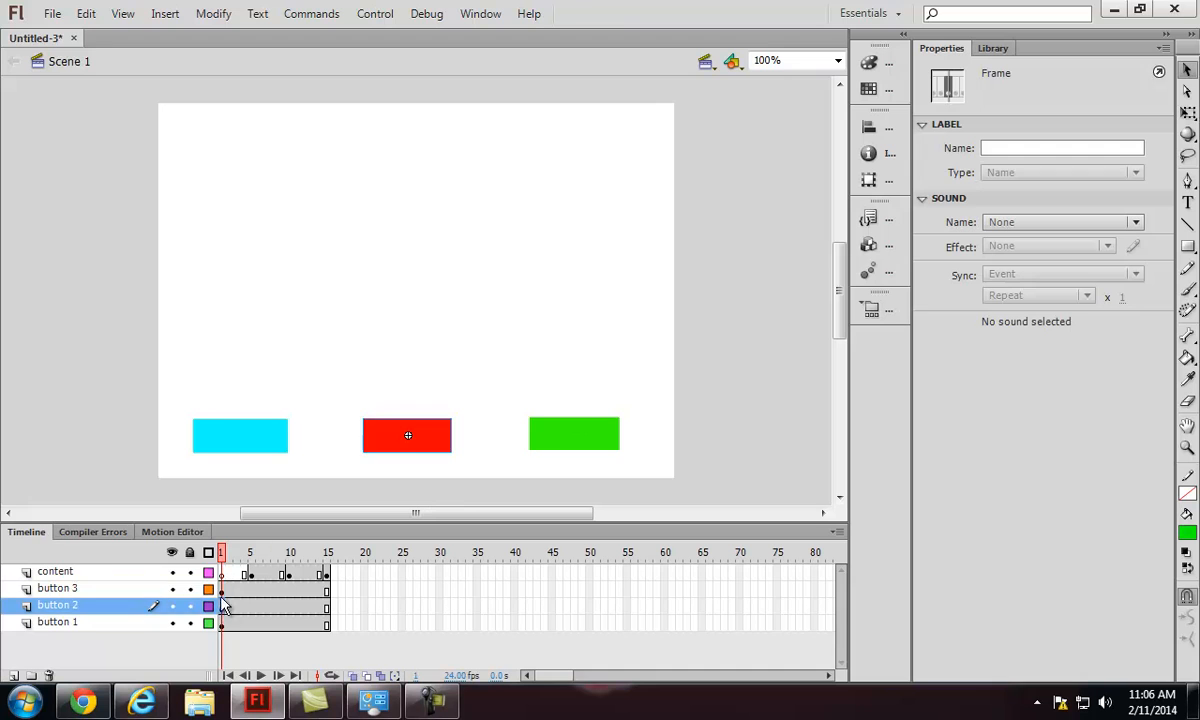
click(224, 622)
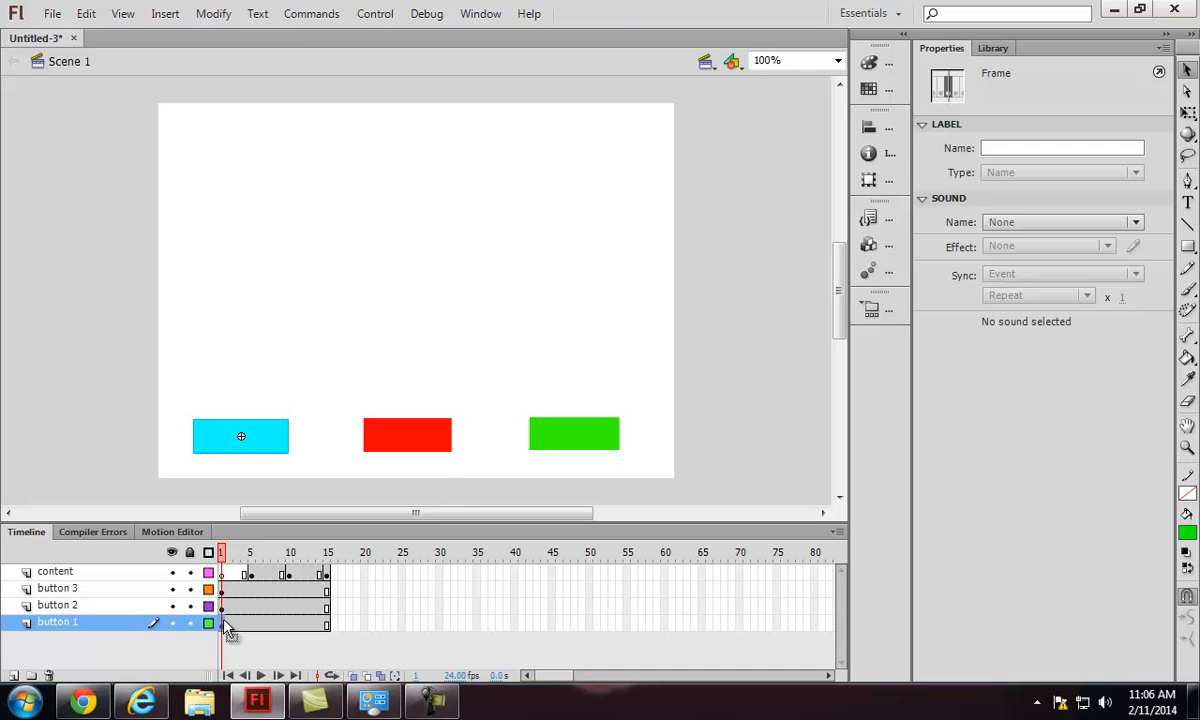